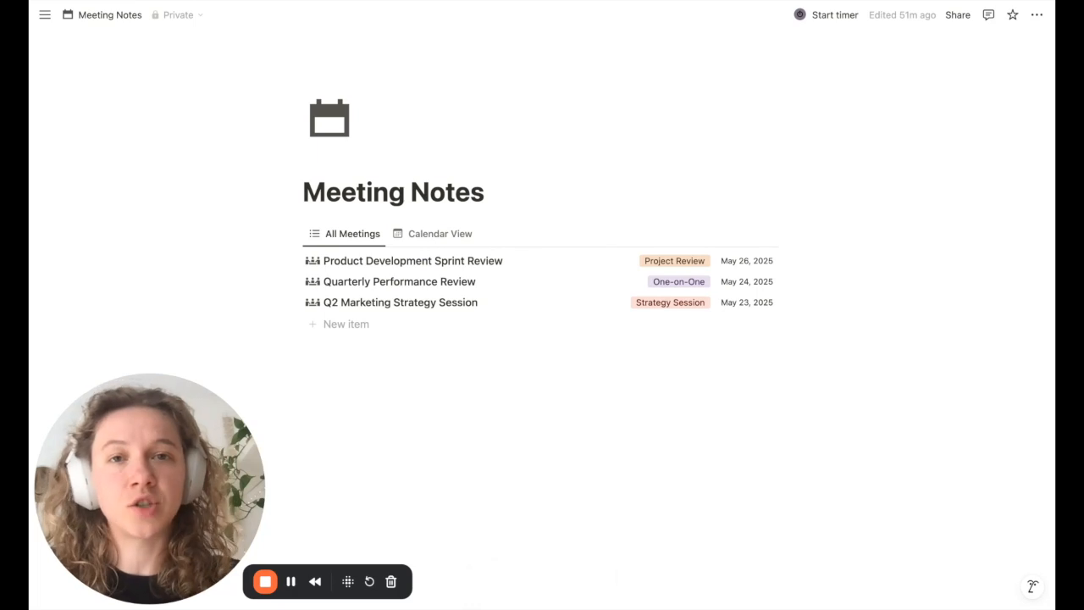
Step: Create a new meeting entry and paste the topics table and Tasks section below its Notes list
{"action": "left_click", "coordinate": [735, 239]}
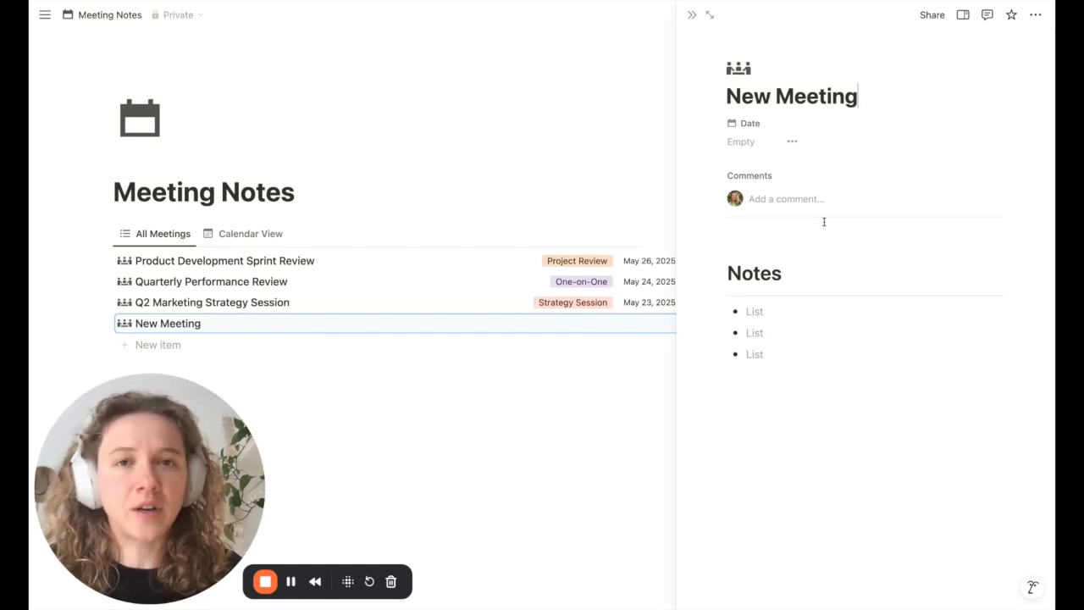
{"action": "left_click", "coordinate": [829, 460]}
{"action": "key", "text": "Return"}
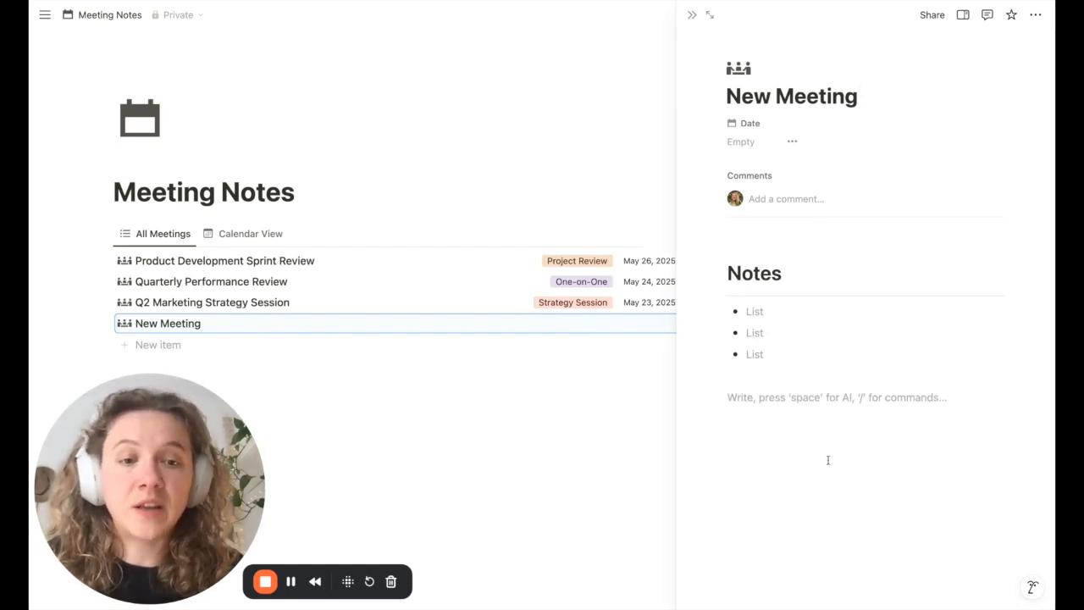
{"action": "key", "text": "super+v"}
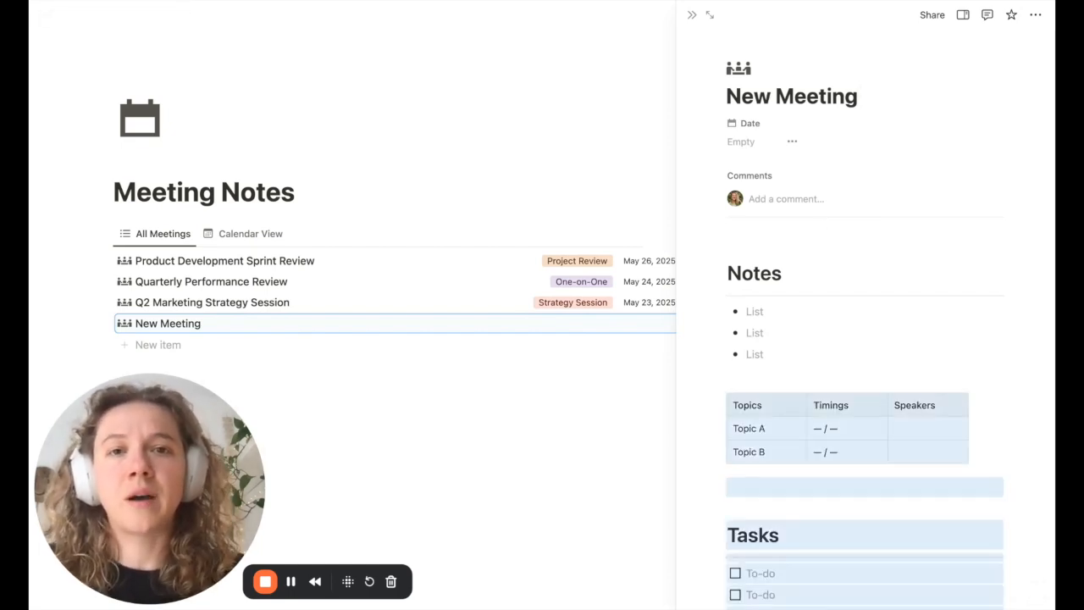
{"action": "left_click", "coordinate": [836, 382]}
{"action": "scroll", "coordinate": [847, 373], "scroll_direction": "down", "scroll_amount": 2}
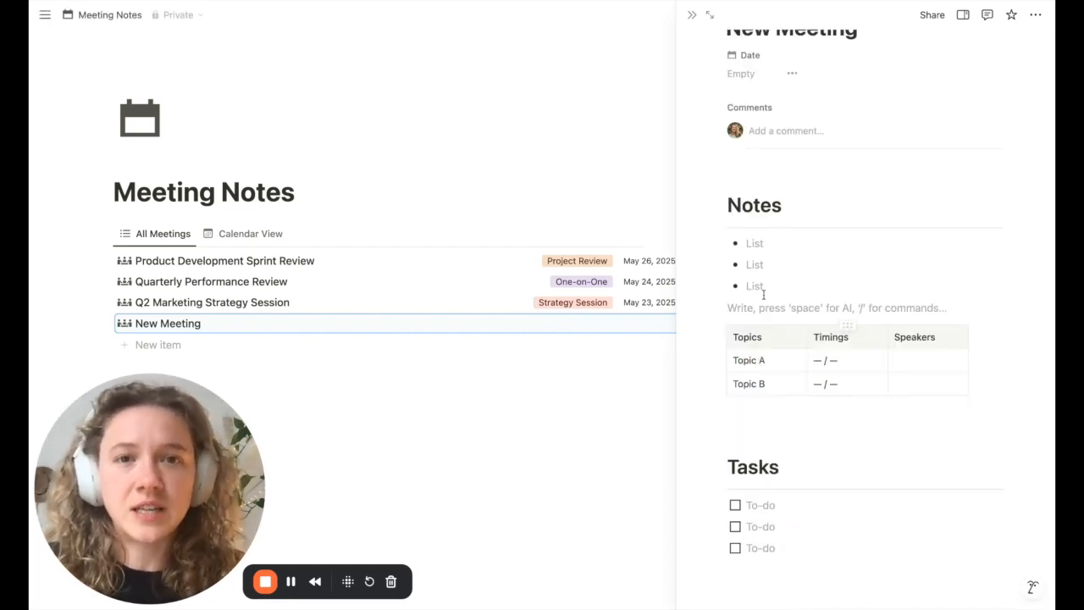
Step: Create another new meeting entry and delete the Notes heading, divider and bullet list from its page
{"action": "left_click", "coordinate": [614, 236]}
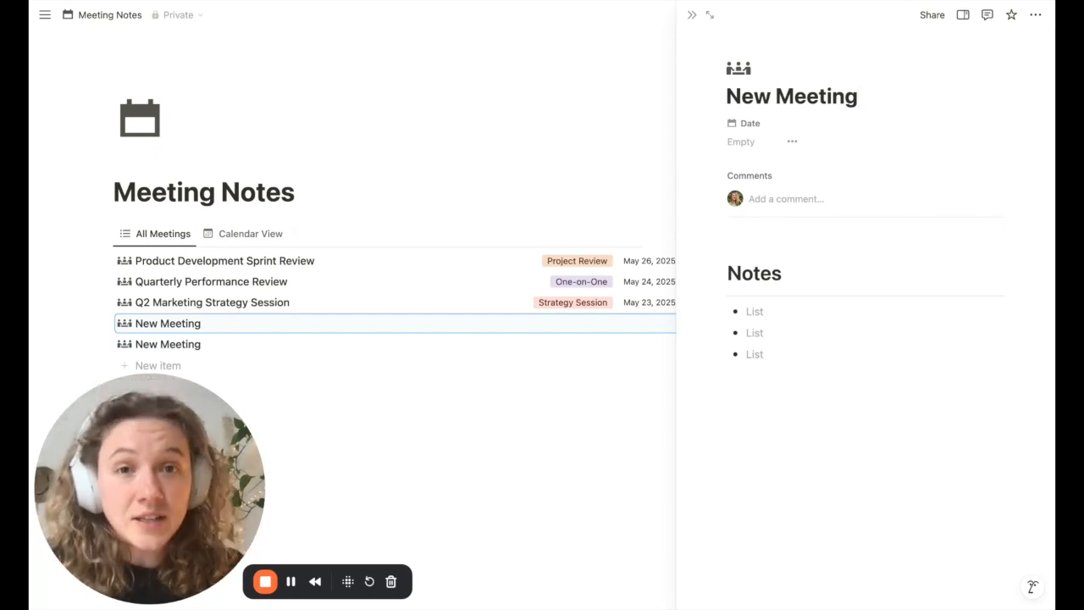
{"action": "left_click_drag", "start_coordinate": [833, 258], "coordinate": [832, 259]}
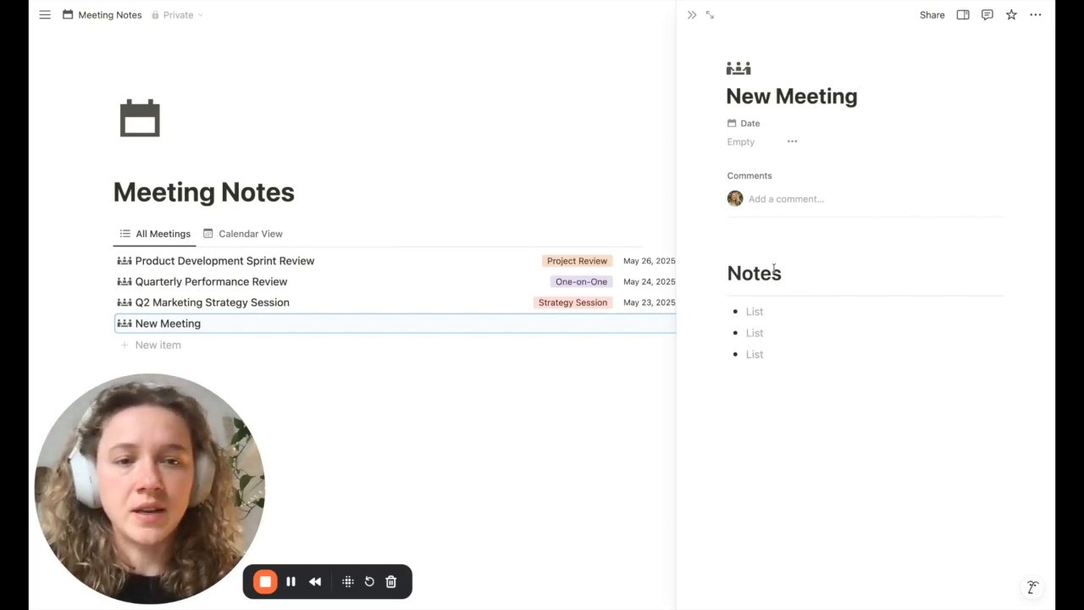
{"action": "left_click", "coordinate": [757, 312]}
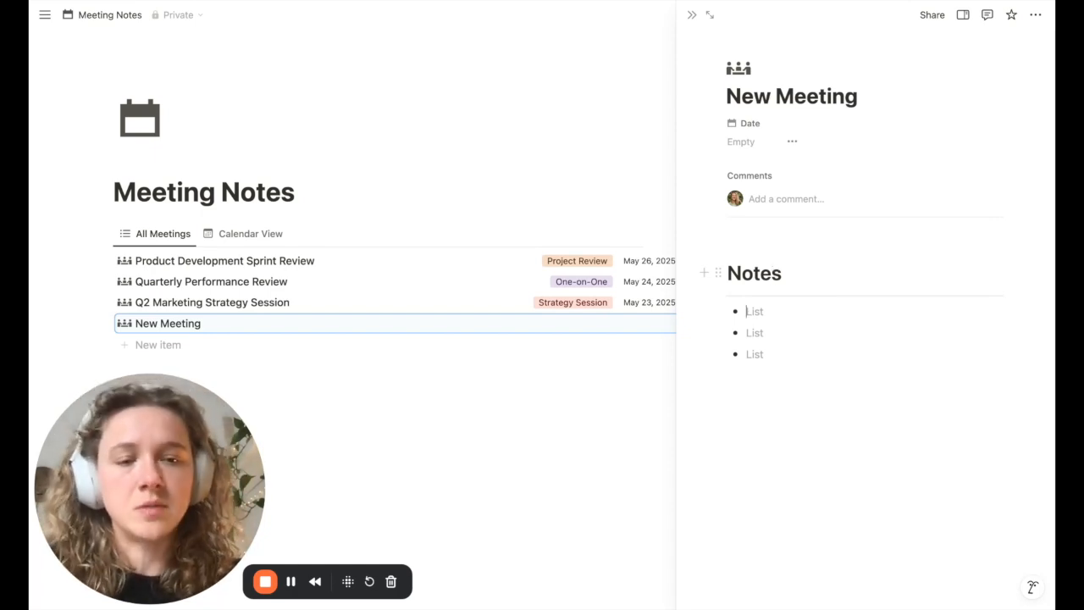
{"action": "left_click_drag", "start_coordinate": [803, 438], "coordinate": [803, 267]}
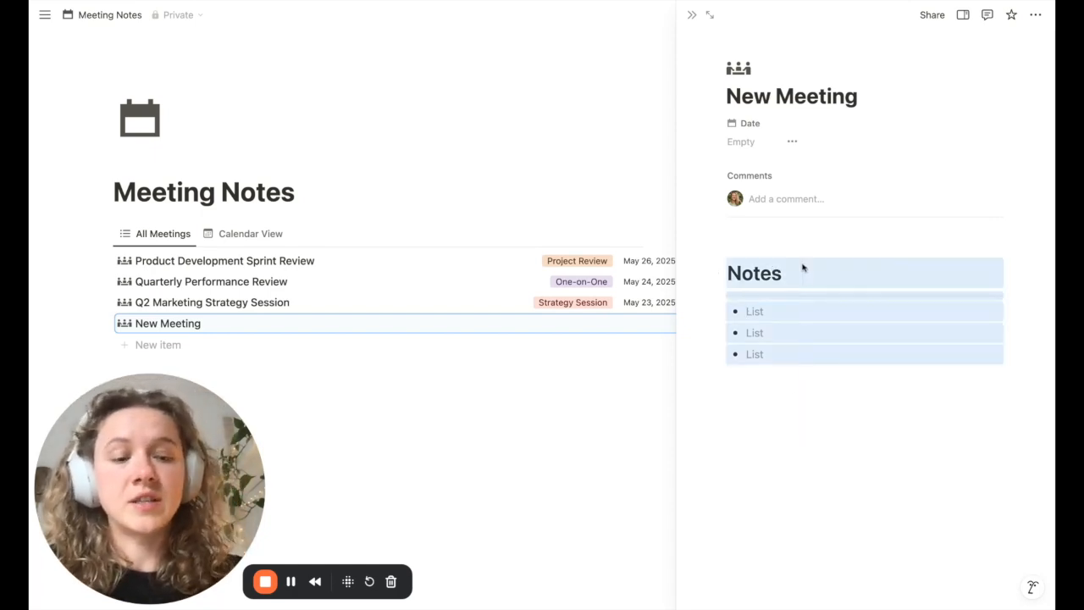
{"action": "key", "text": "BackSpace"}
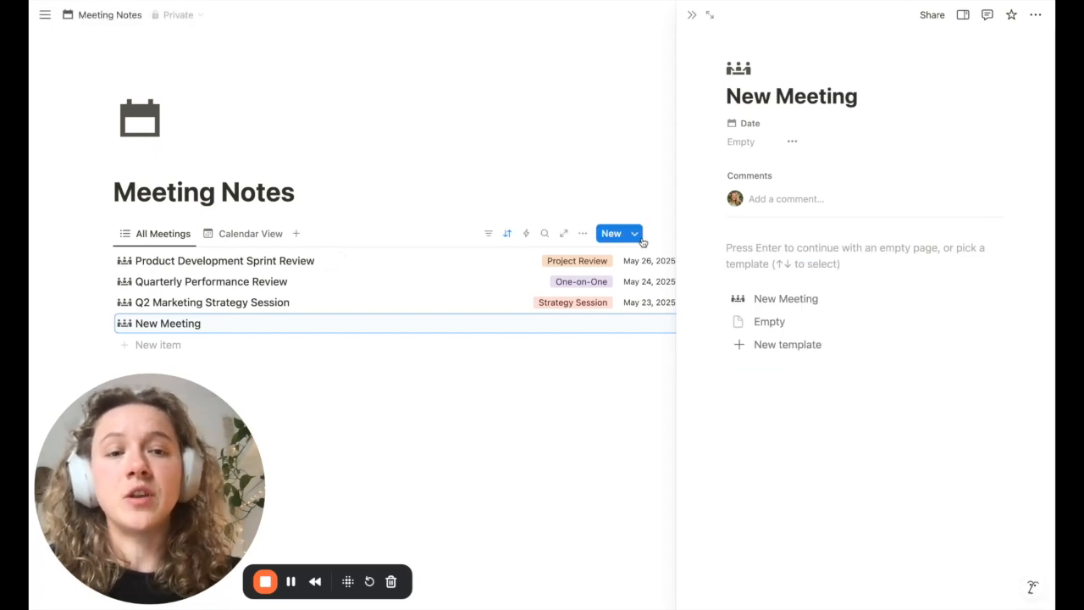
Step: Fill the emptied meeting page with three lines of filler text: "seofisoeijf", "osiejfosjie" and "seofjseoij"
{"action": "left_click", "coordinate": [783, 267]}
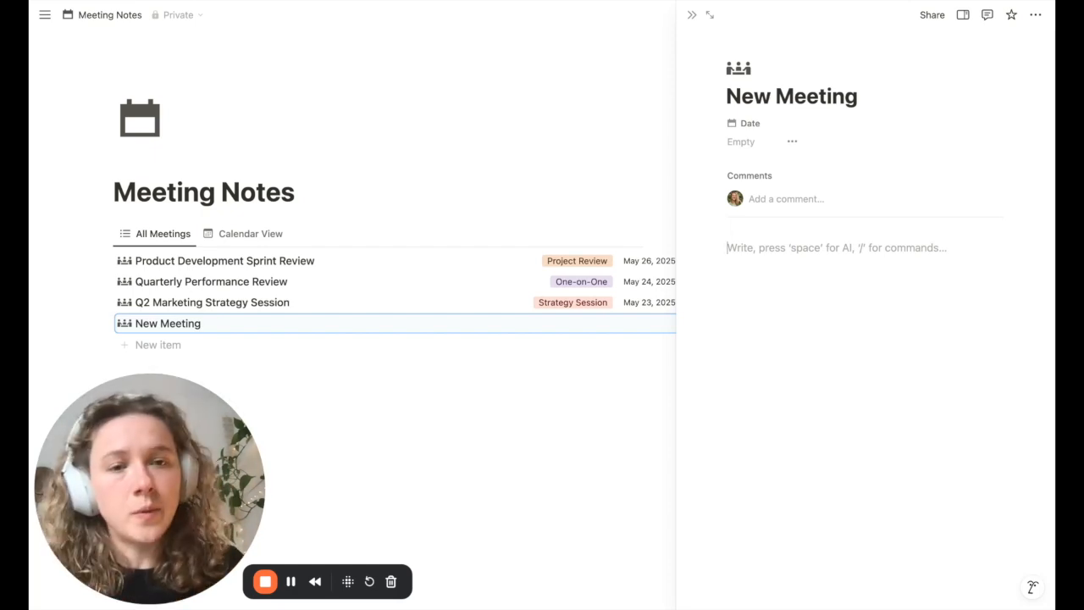
{"action": "type", "text": "seofisoeijf"}
{"action": "key", "text": "Return"}
{"action": "type", "text": "osiejfosjie"}
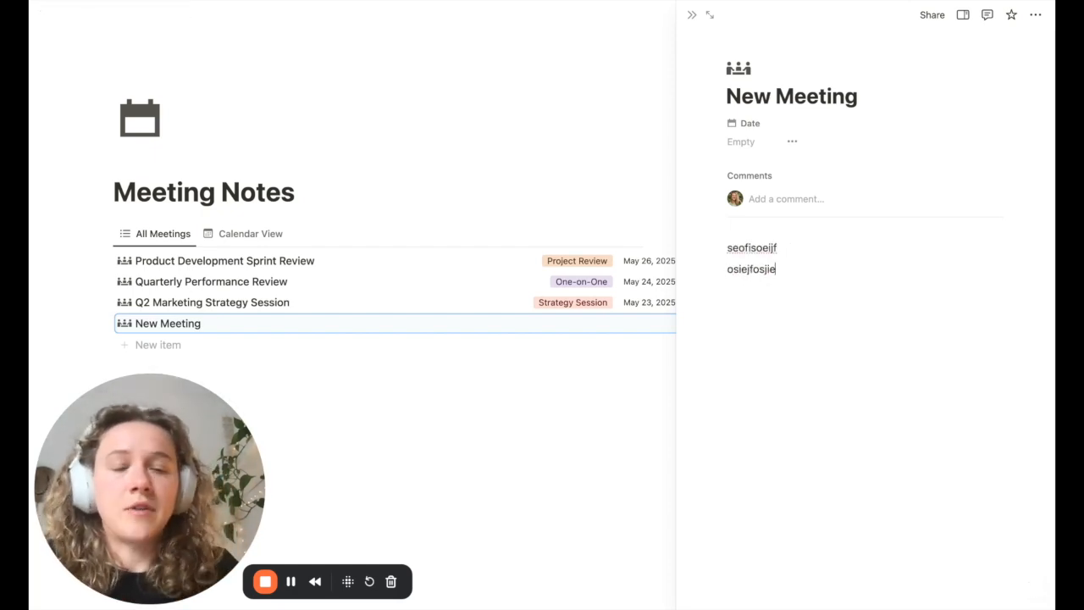
{"action": "key", "text": "Return"}
{"action": "type", "text": "seofjseoij"}
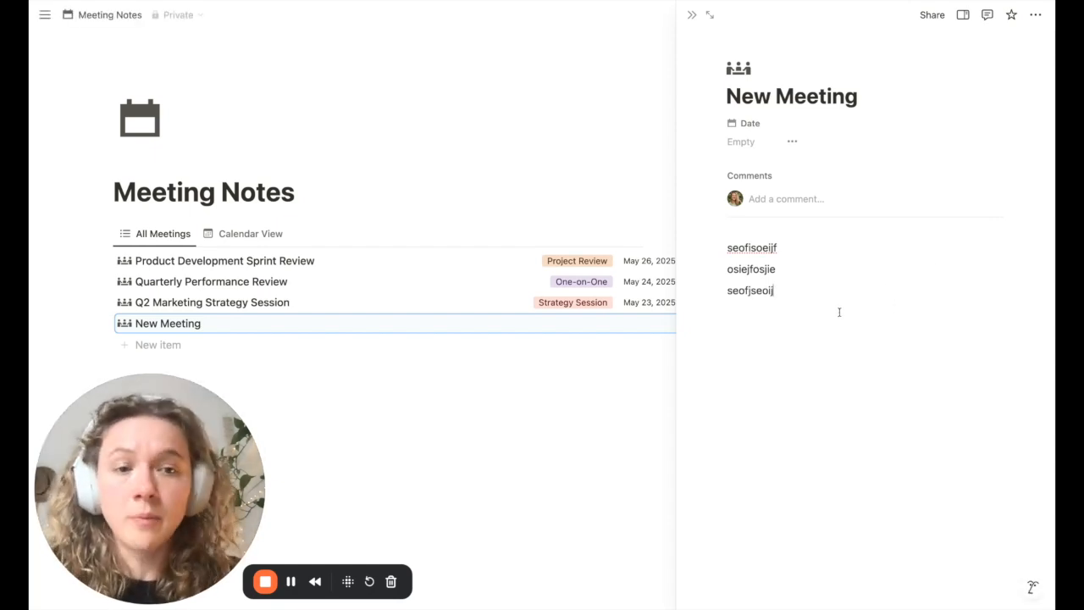
Step: Delete the three filler lines and apply the New Meeting template to the empty page
{"action": "left_click_drag", "start_coordinate": [839, 312], "coordinate": [730, 247]}
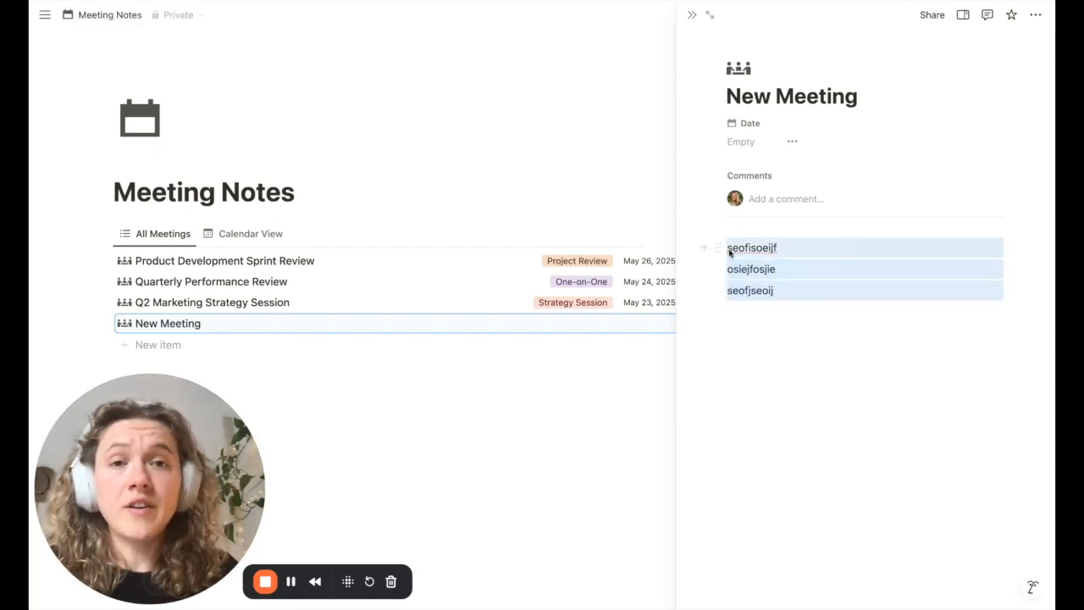
{"action": "key", "text": "BackSpace"}
{"action": "left_click", "coordinate": [784, 299]}
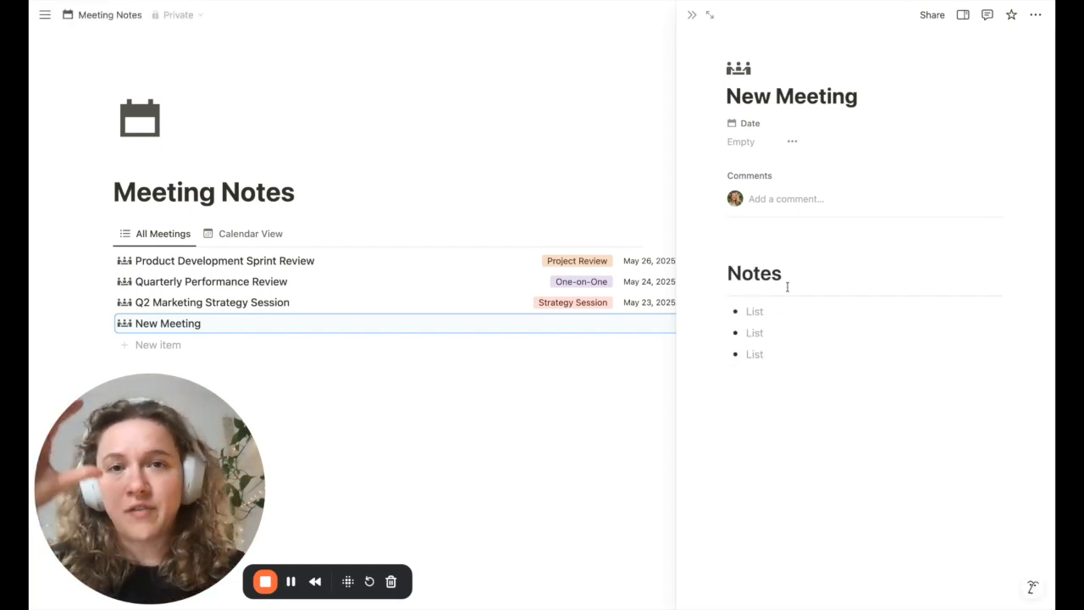
Step: Paste the topics table and Tasks section below the meeting entry's Notes list, and close the entry
{"action": "left_click", "coordinate": [808, 399]}
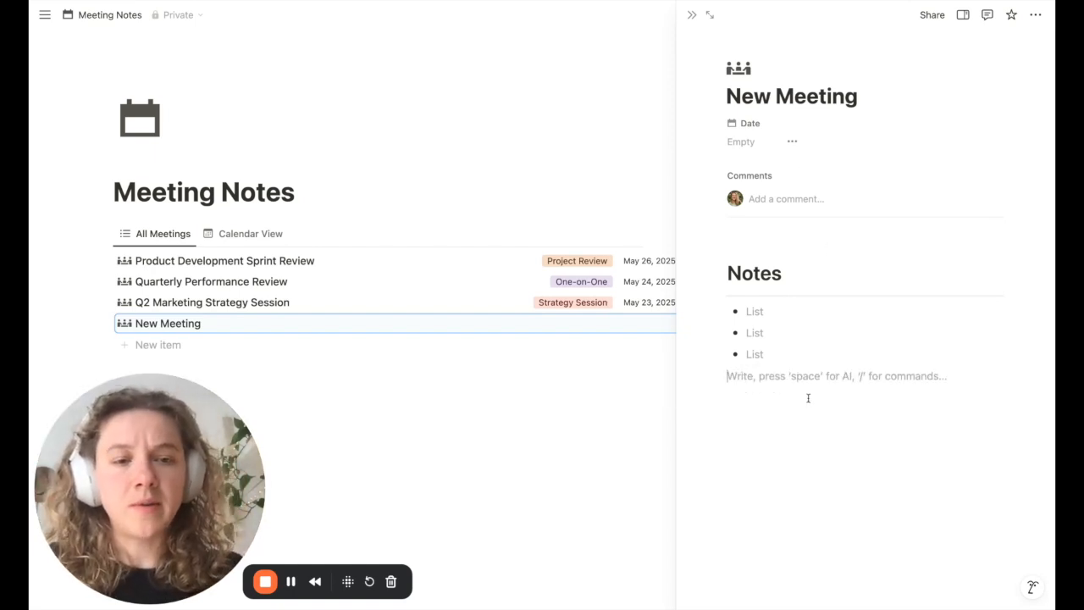
{"action": "key", "text": "super+v"}
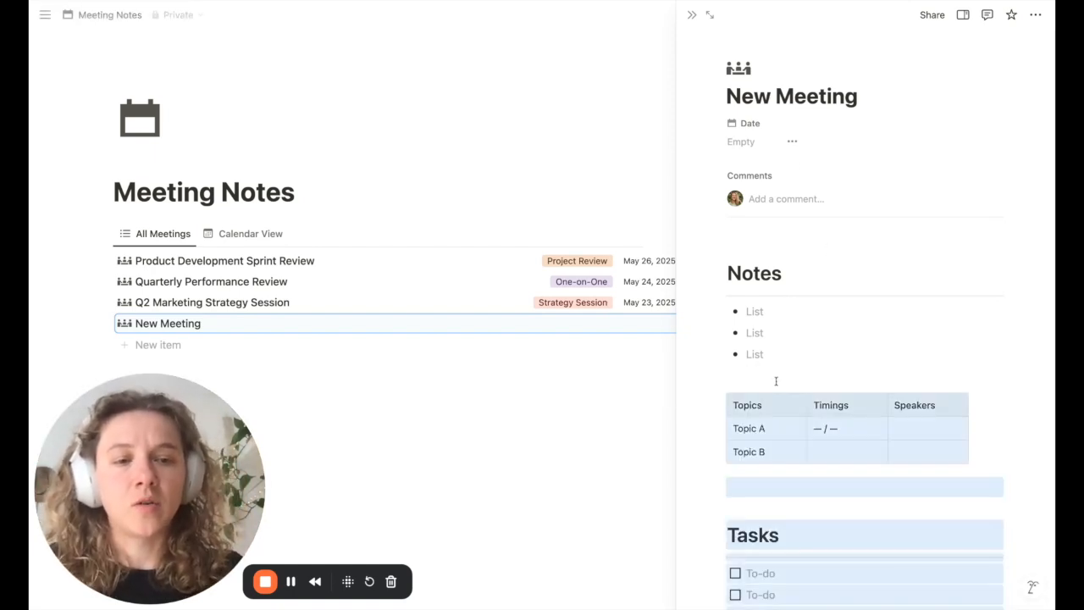
{"action": "left_click", "coordinate": [776, 382]}
{"action": "scroll", "coordinate": [776, 381], "scroll_direction": "down", "scroll_amount": 2}
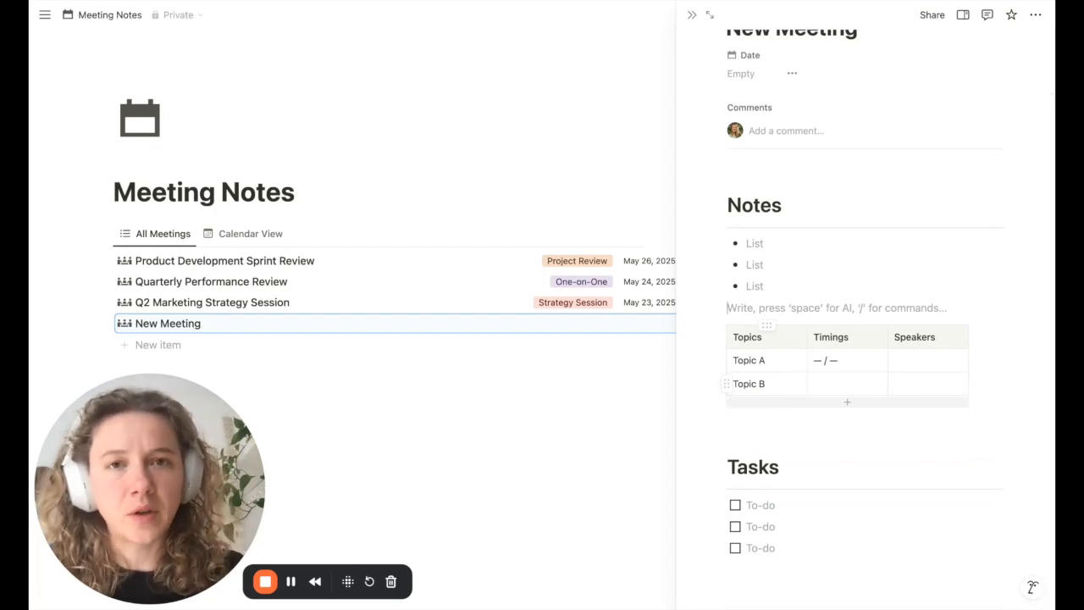
{"action": "left_click", "coordinate": [764, 428]}
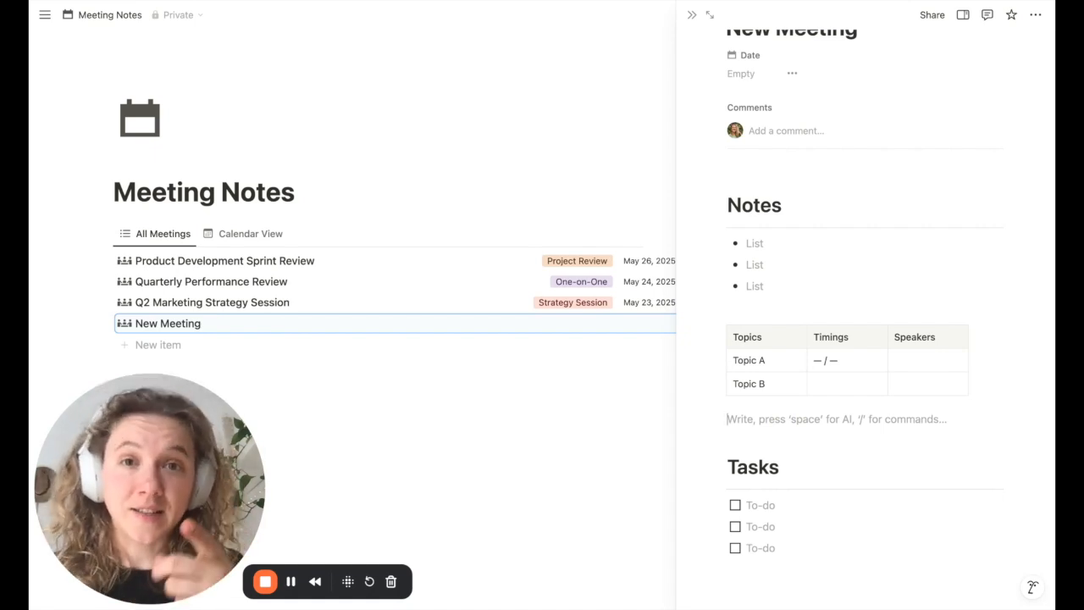
{"action": "key", "text": "Escape"}
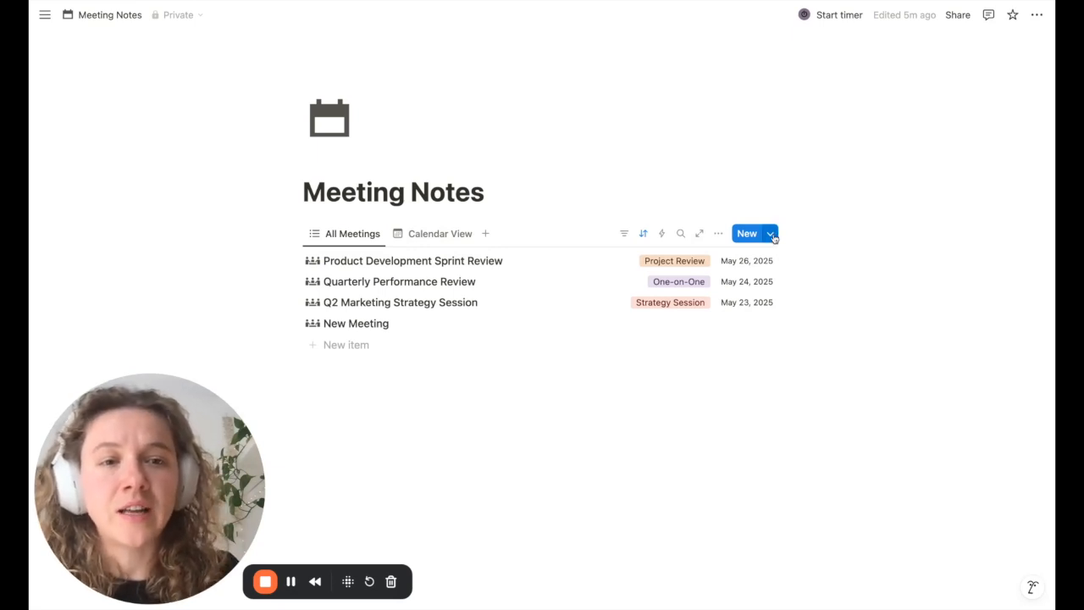
Step: Open the New Meeting template of the Meeting Notes database for editing and review its layout
{"action": "left_click", "coordinate": [772, 235]}
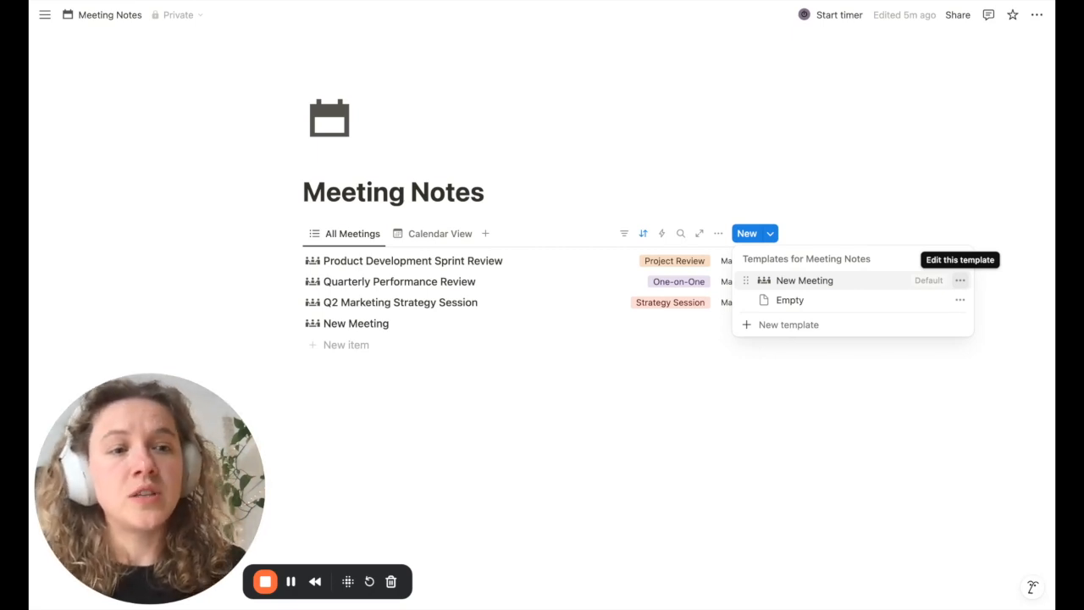
{"action": "left_click", "coordinate": [961, 282]}
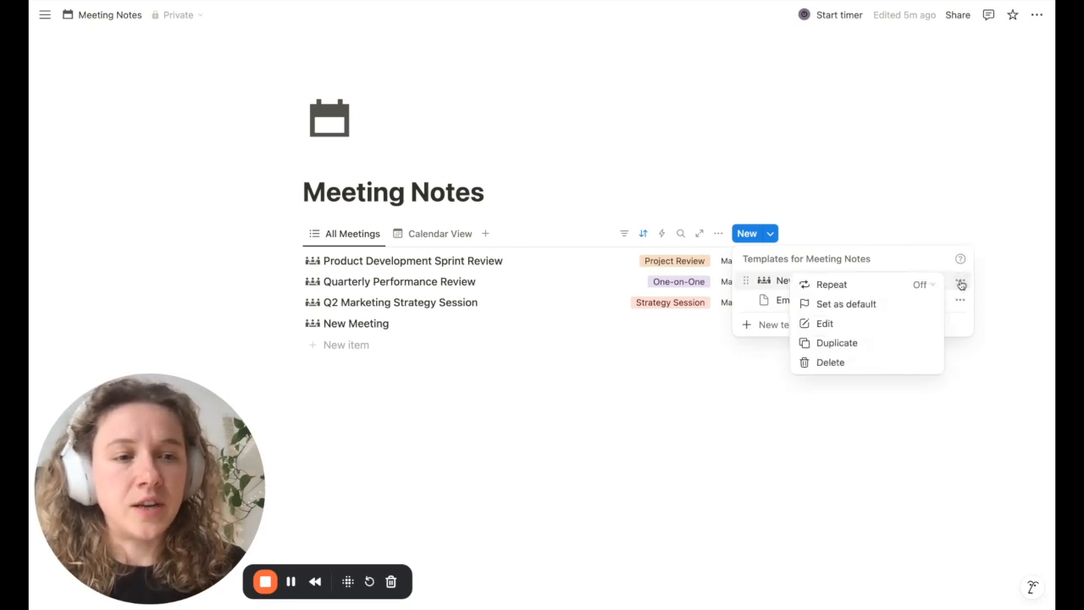
{"action": "left_click", "coordinate": [908, 327]}
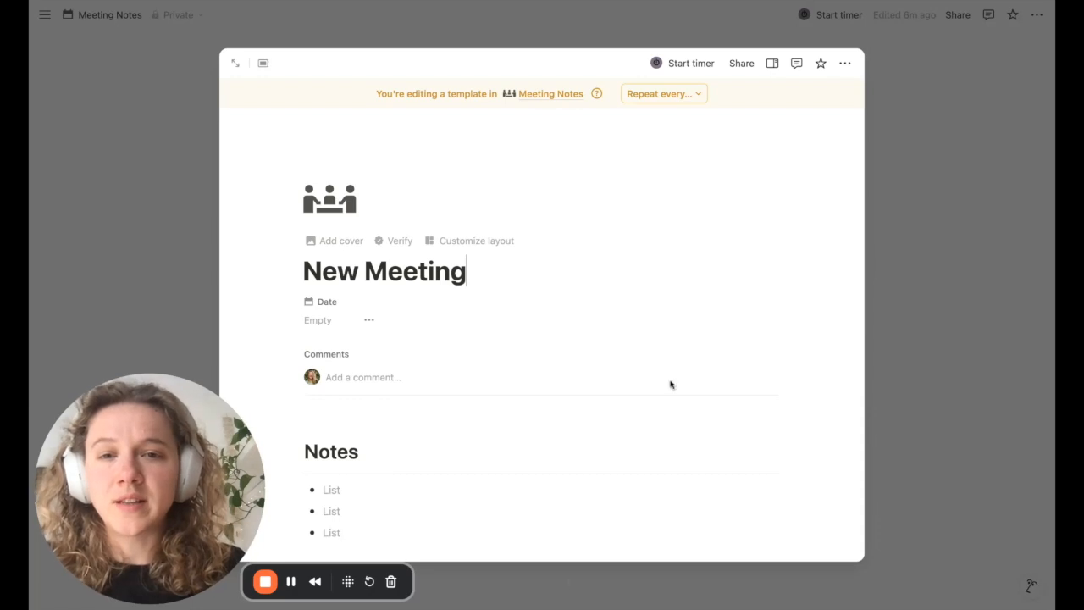
{"action": "left_click", "coordinate": [560, 262]}
{"action": "scroll", "coordinate": [560, 263], "scroll_direction": "down", "scroll_amount": 1}
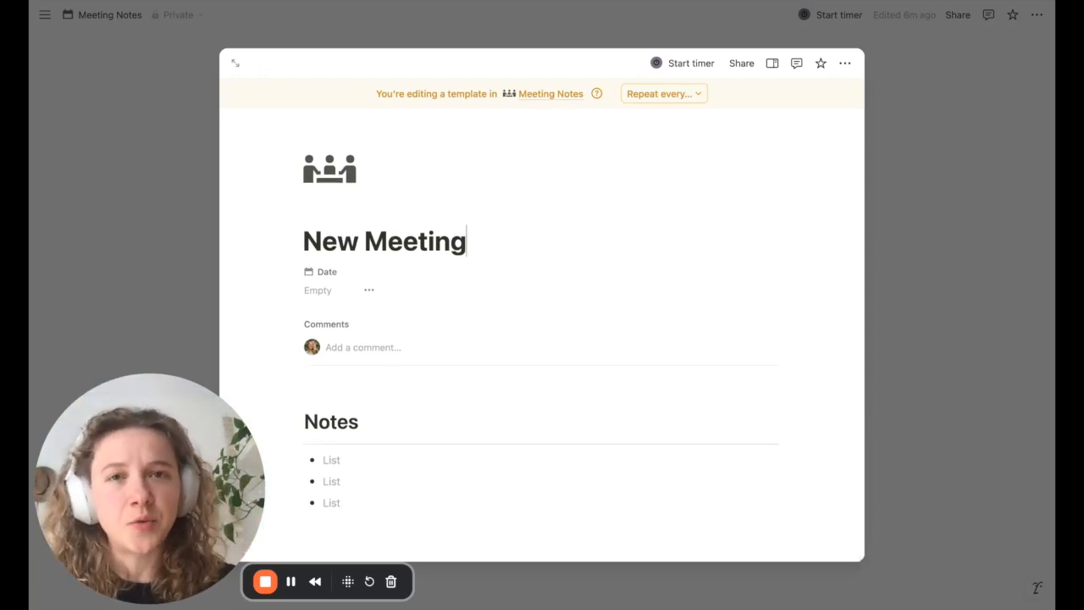
{"action": "scroll", "coordinate": [542, 346], "scroll_direction": "up", "scroll_amount": 1}
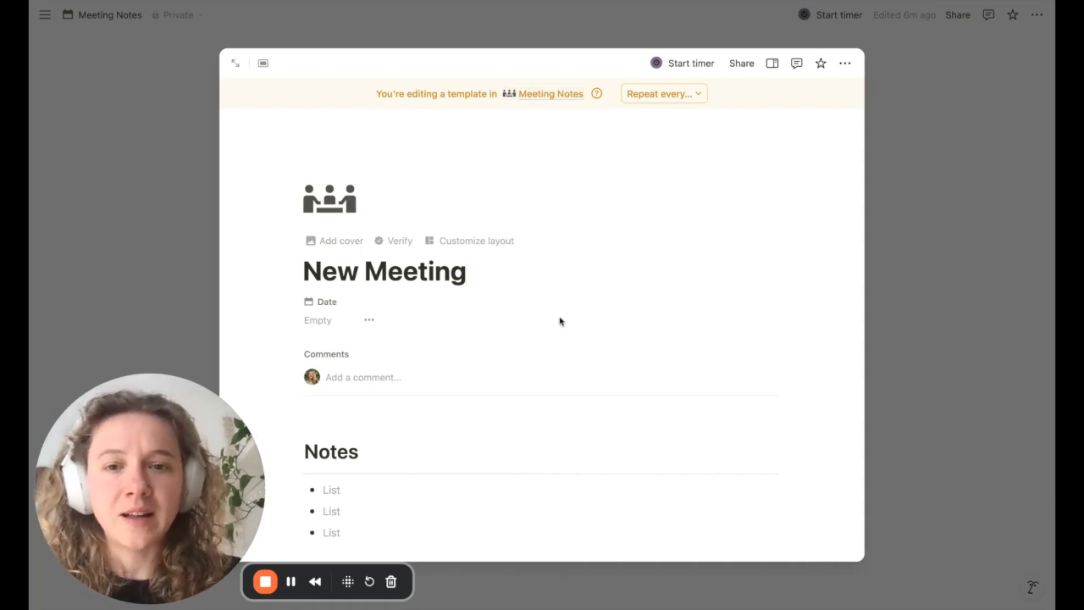
{"action": "scroll", "coordinate": [559, 318], "scroll_direction": "down", "scroll_amount": 1}
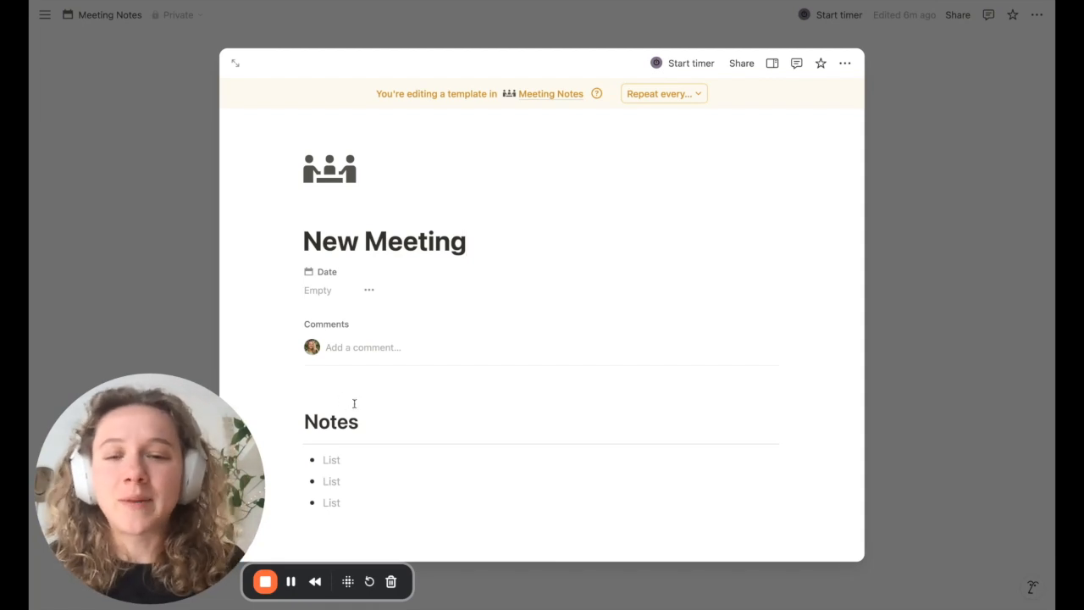
Step: Paste the topics table and Tasks section below the Notes list in the template
{"action": "left_click", "coordinate": [357, 524]}
{"action": "key", "text": "Return"}
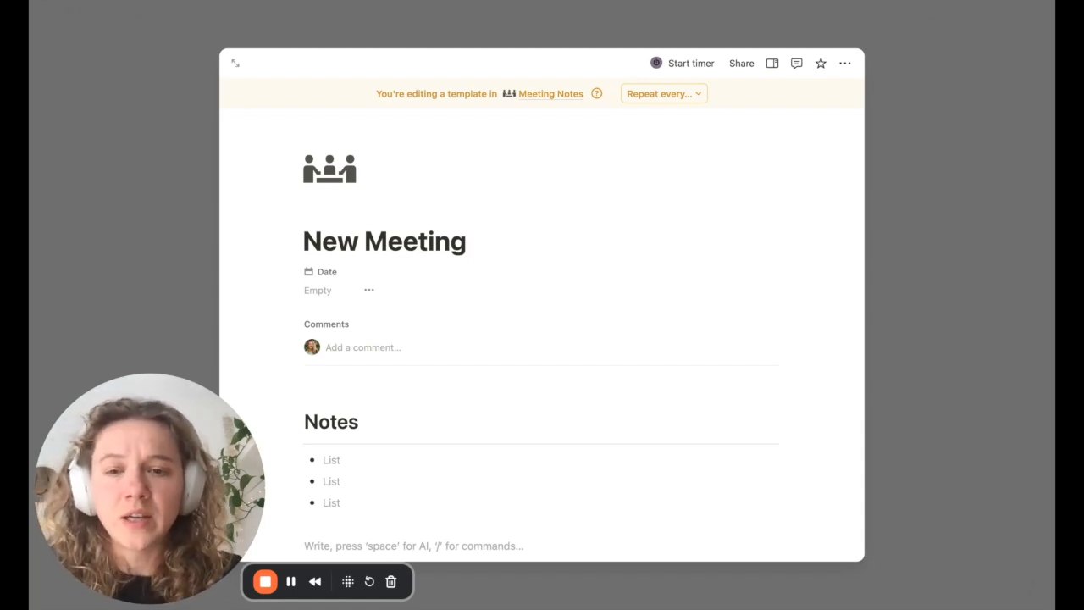
{"action": "key", "text": "super+v"}
{"action": "scroll", "coordinate": [259, 330], "scroll_direction": "down", "scroll_amount": 3}
{"action": "left_click_drag", "start_coordinate": [258, 330], "coordinate": [392, 416]}
{"action": "key", "text": "BackSpace"}
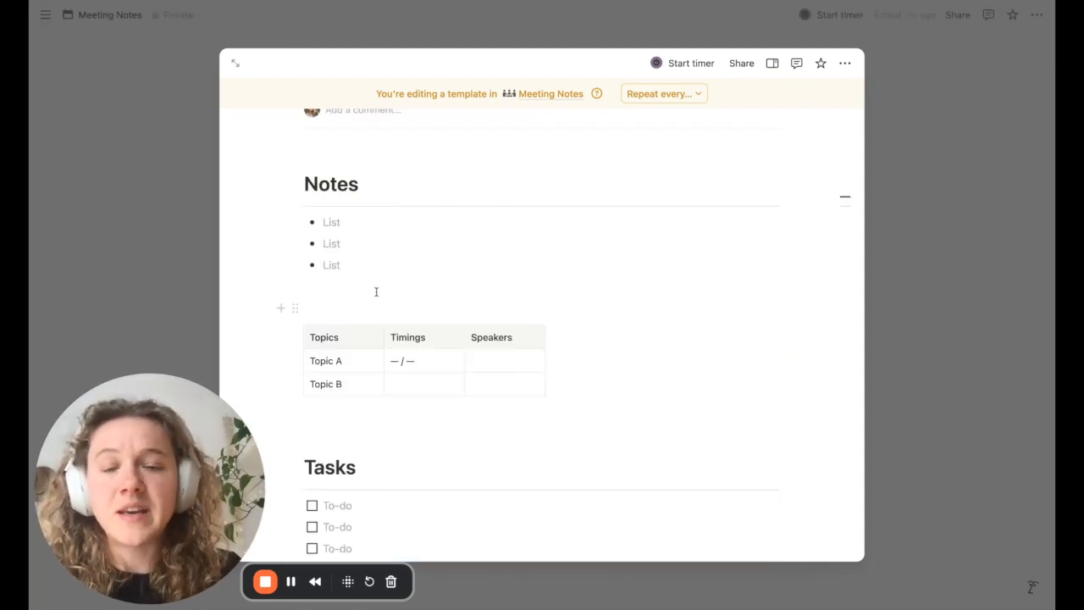
Step: Add blank lines and an empty Heading 1 block between the Notes list and the topics table
{"action": "left_click", "coordinate": [376, 292]}
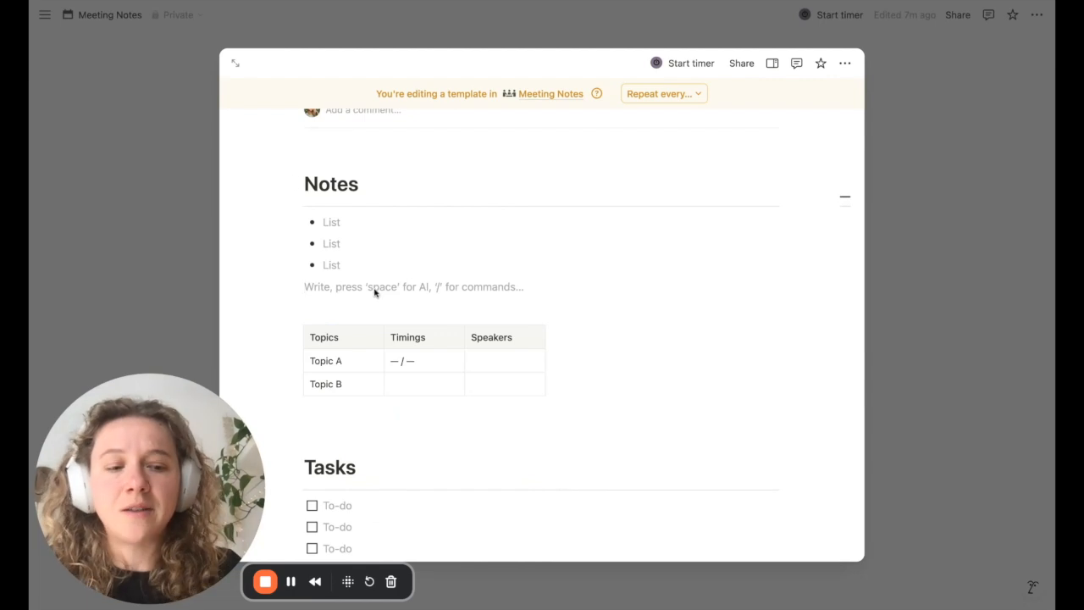
{"action": "key", "text": "Return"}
{"action": "key", "text": "Return"}
{"action": "key", "text": "Up"}
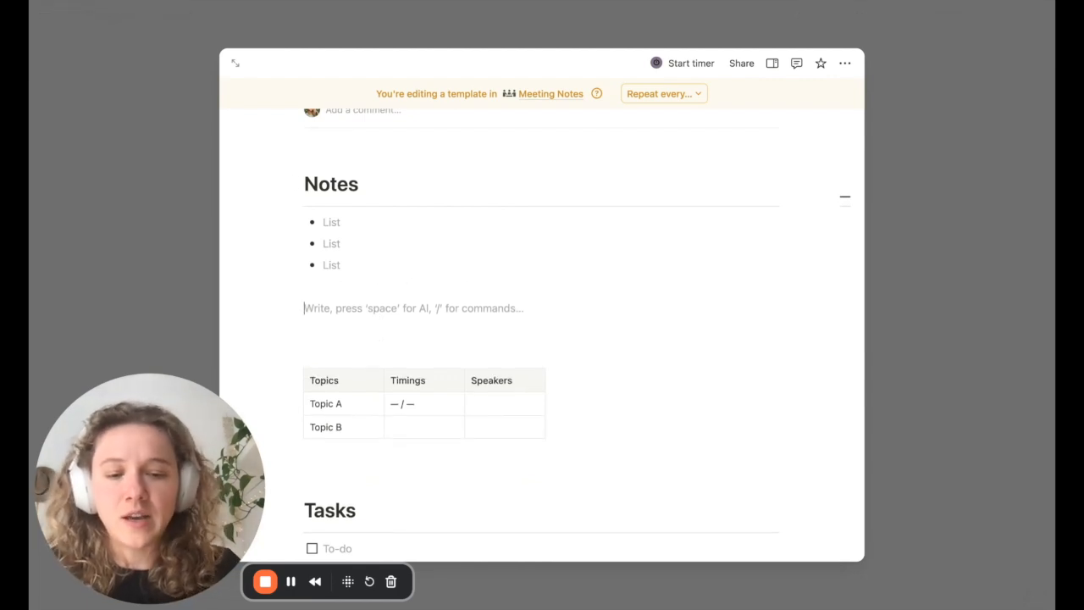
{"action": "type", "text": "/head"}
{"action": "key", "text": "Down"}
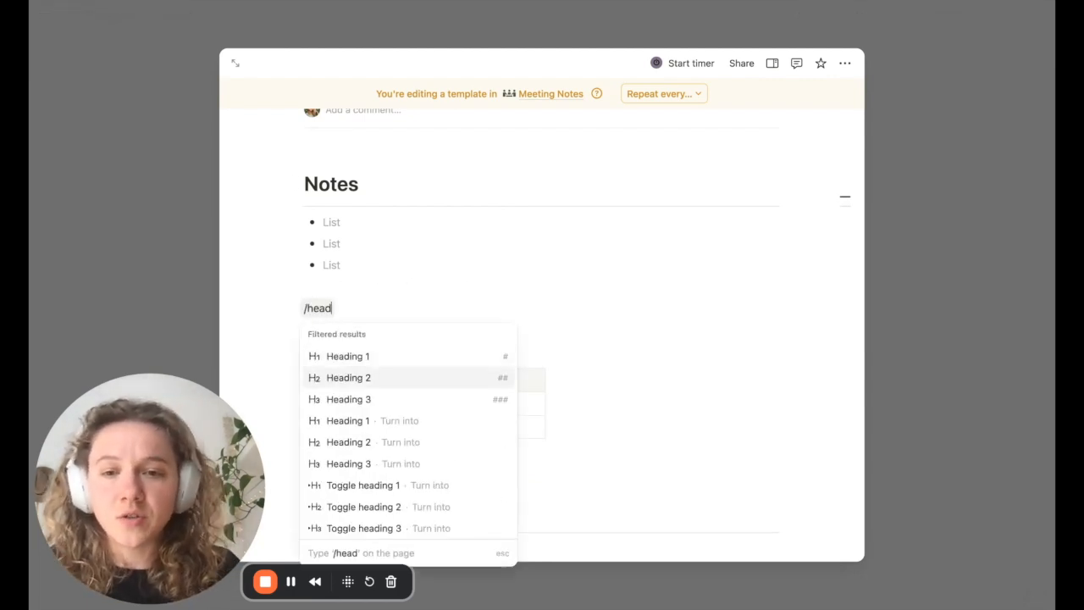
{"action": "key", "text": "Up"}
{"action": "key", "text": "Return"}
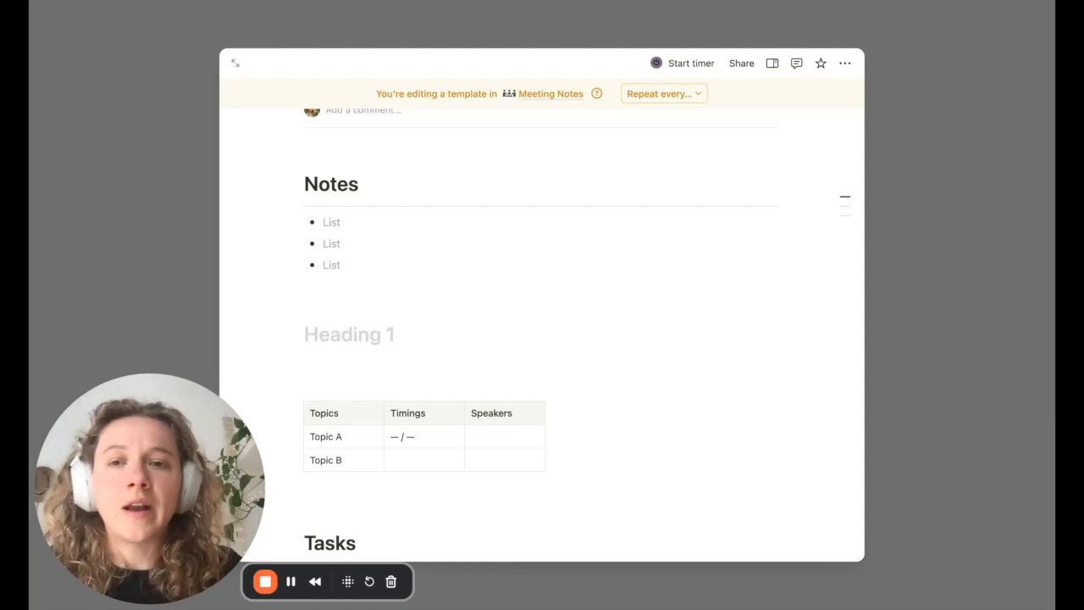
Step: Title the empty Heading 1 block above the topics table "Pending Items" and add a divider below it
{"action": "scroll", "coordinate": [342, 387], "scroll_direction": "down", "scroll_amount": 2}
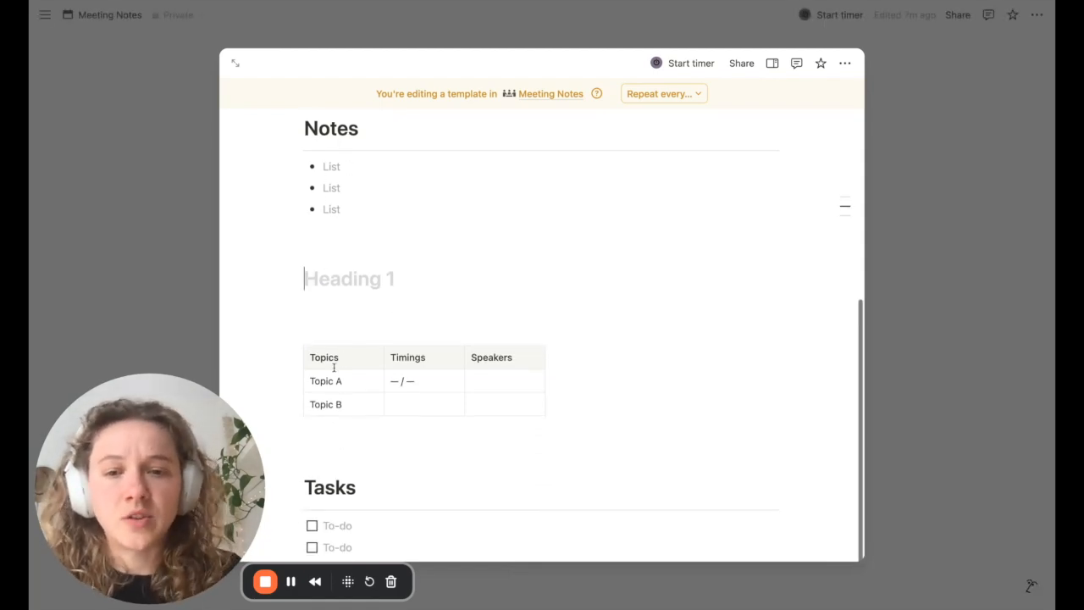
{"action": "scroll", "coordinate": [432, 416], "scroll_direction": "down", "scroll_amount": 1}
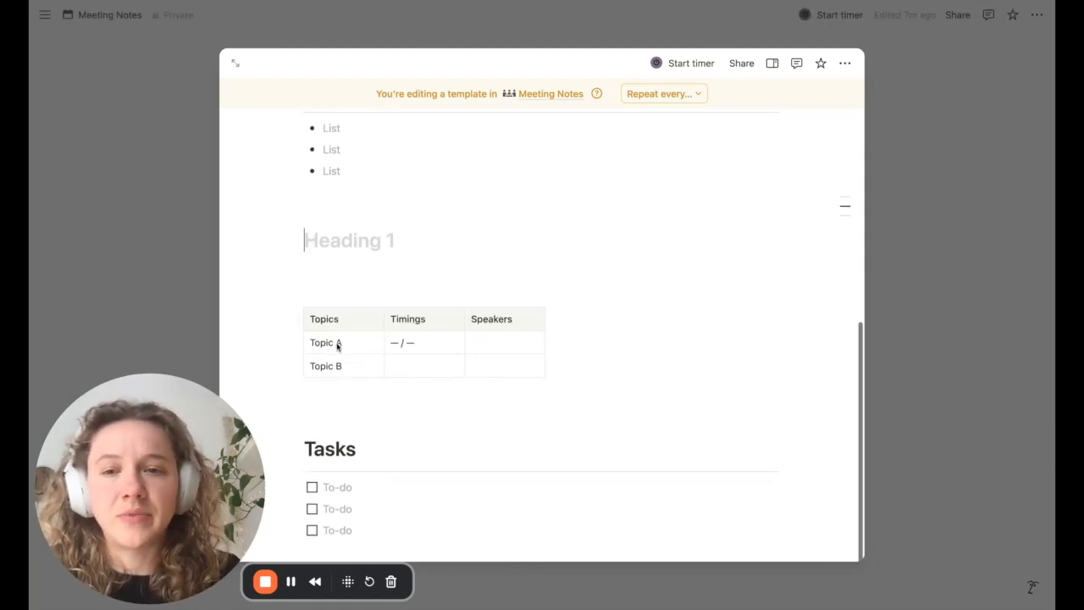
{"action": "type", "text": "P"}
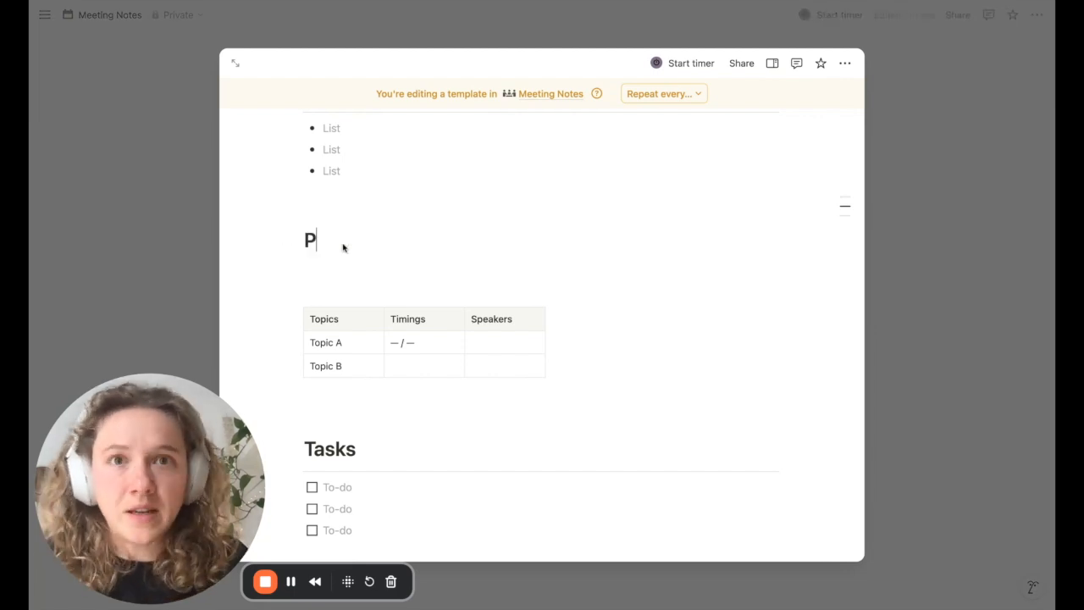
{"action": "type", "text": "en"}
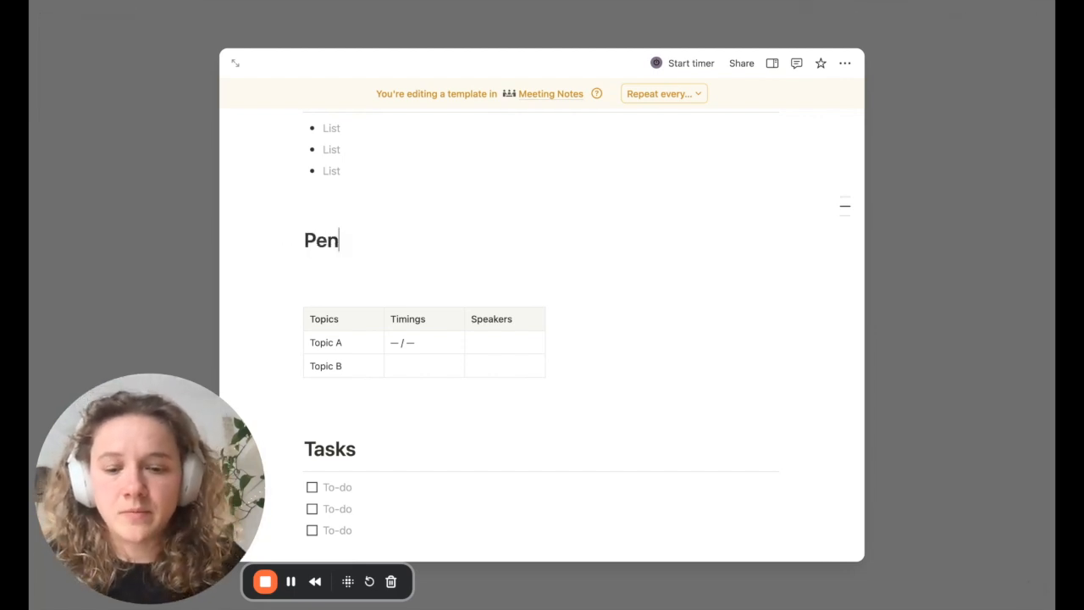
{"action": "type", "text": "ding Items"}
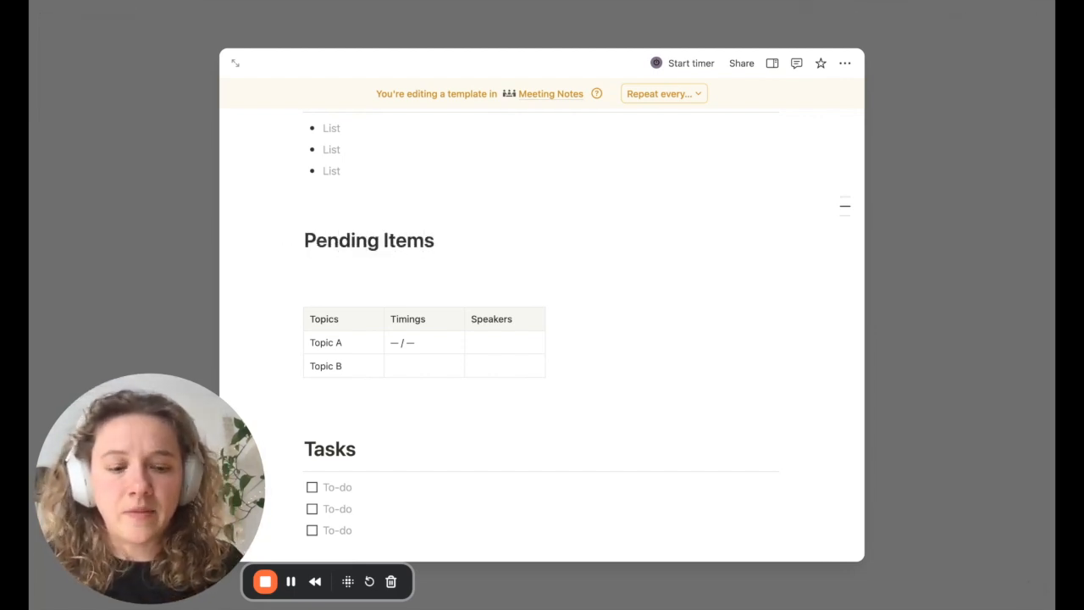
{"action": "key", "text": "Return"}
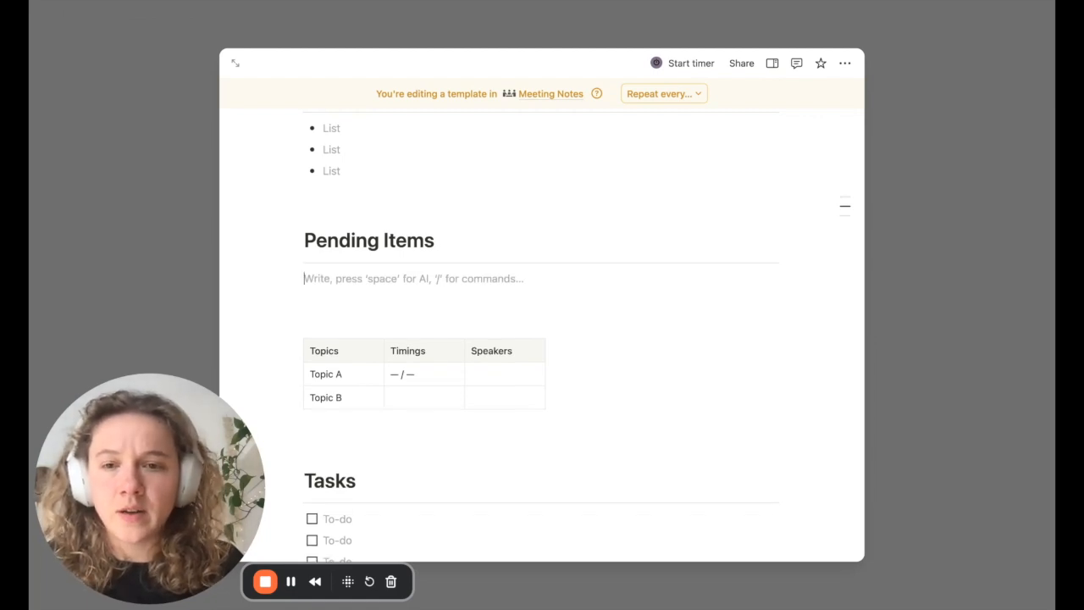
Step: Add a bulleted list of three empty items under the Pending Items heading, and close the template
{"action": "type", "text": "- f"}
{"action": "key", "text": "Return"}
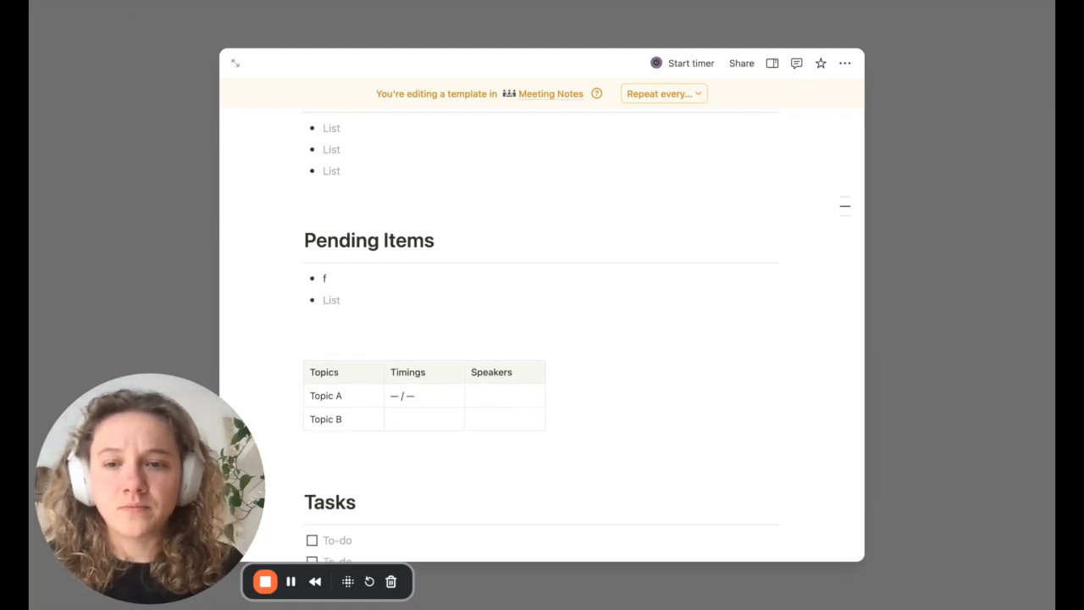
{"action": "type", "text": "f"}
{"action": "key", "text": "Return"}
{"action": "key", "text": "BackSpace"}
{"action": "key", "text": "Up"}
{"action": "key", "text": "BackSpace"}
{"action": "scroll", "coordinate": [463, 209], "scroll_direction": "up", "scroll_amount": 1}
{"action": "scroll", "coordinate": [463, 208], "scroll_direction": "down", "scroll_amount": 2}
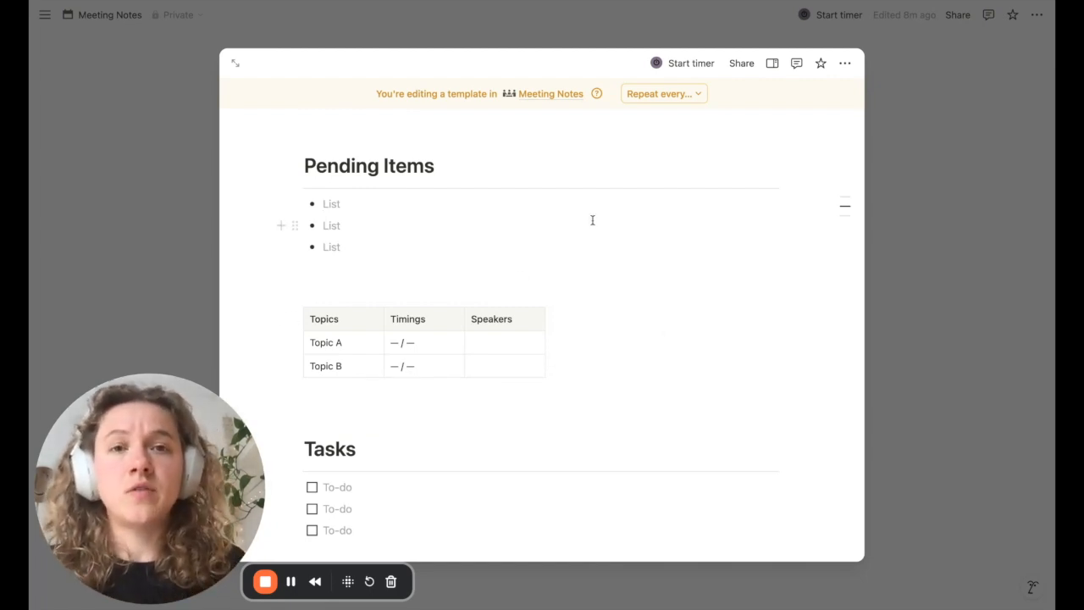
{"action": "left_click", "coordinate": [938, 141]}
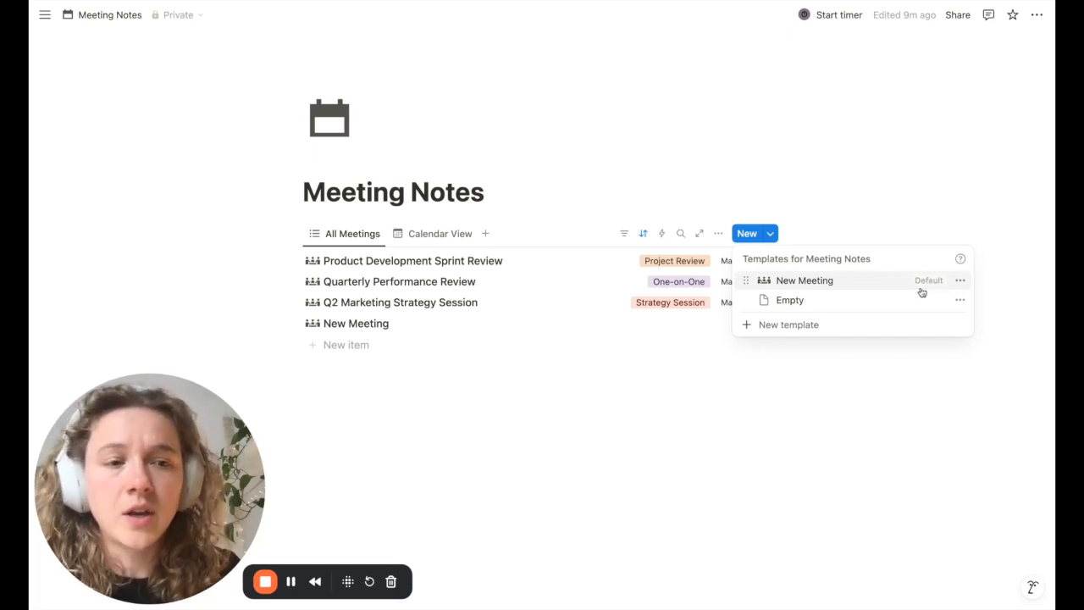
Step: Set the Empty template as the default for all views in Meeting Notes
{"action": "left_click", "coordinate": [960, 303]}
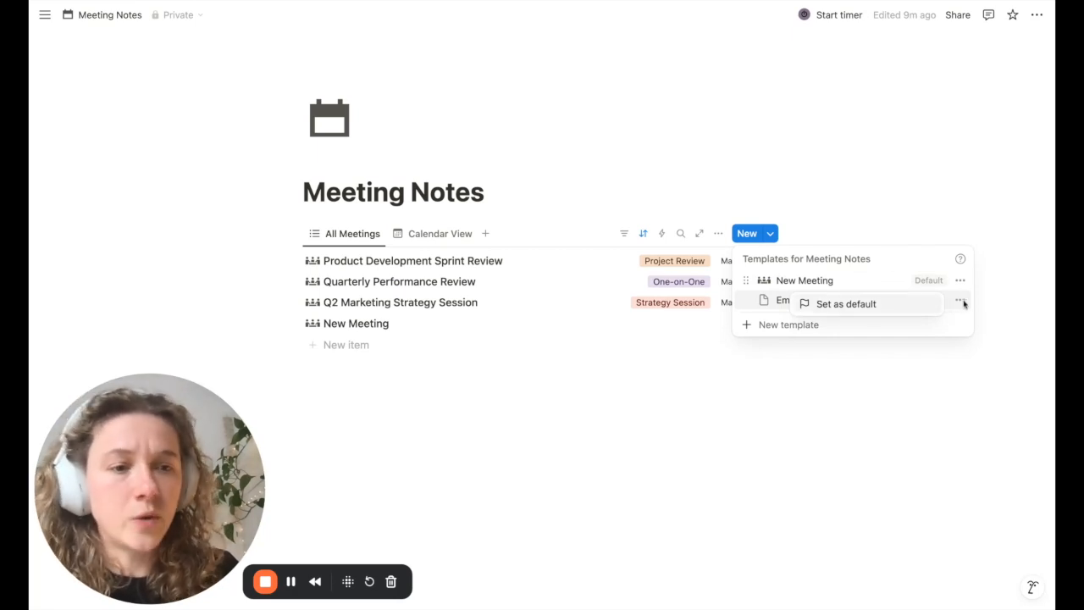
{"action": "left_click", "coordinate": [893, 306]}
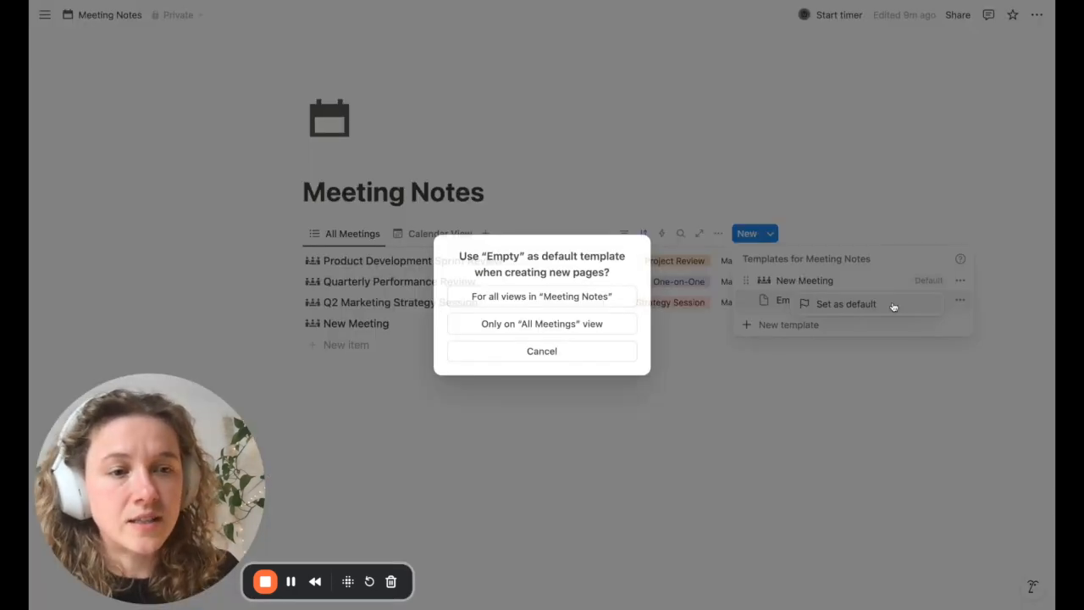
{"action": "left_click", "coordinate": [558, 297]}
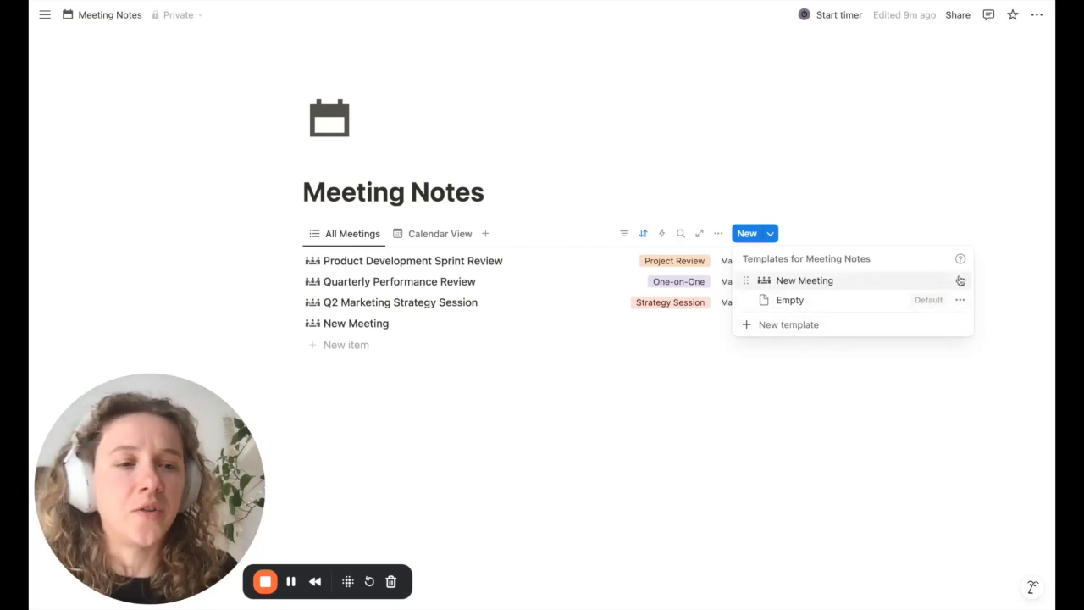
Step: Set the New Meeting template as the default for all views in Meeting Notes, and close the template list
{"action": "left_click", "coordinate": [960, 280]}
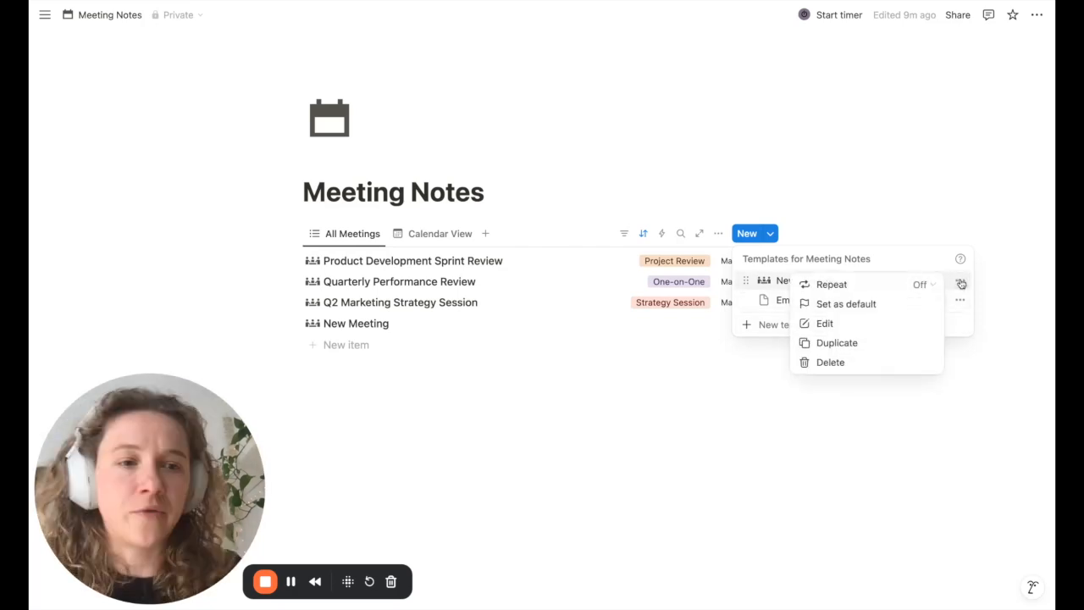
{"action": "left_click", "coordinate": [878, 305]}
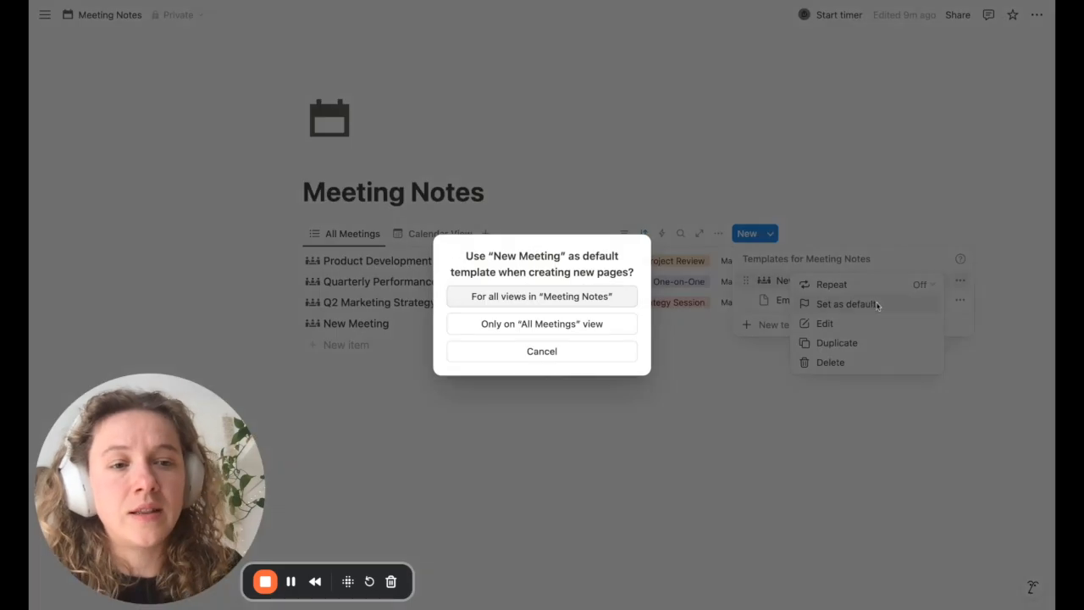
{"action": "left_click", "coordinate": [558, 296]}
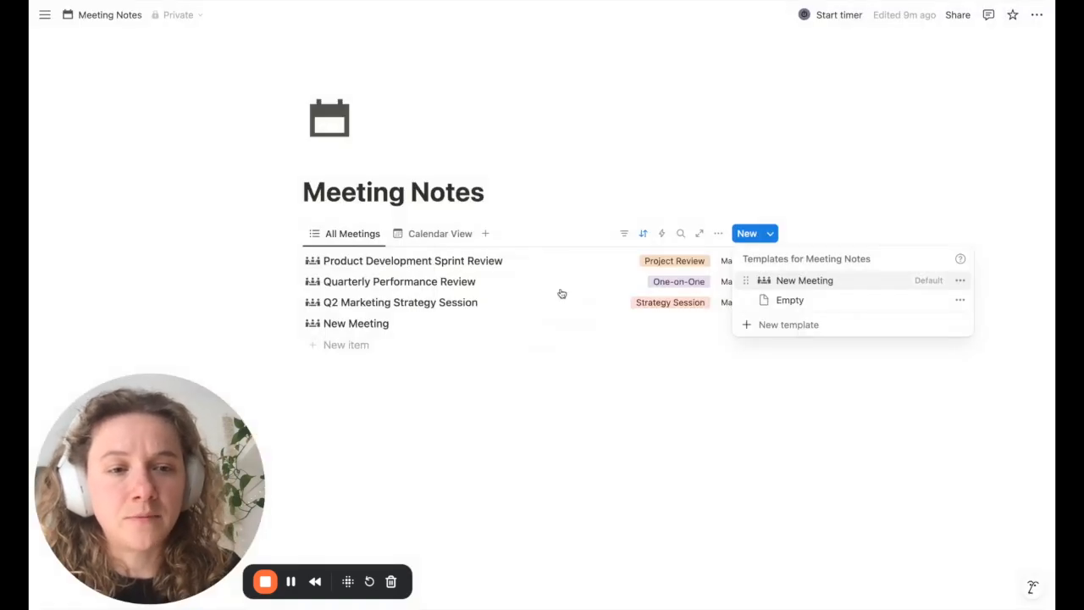
{"action": "left_click", "coordinate": [488, 210]}
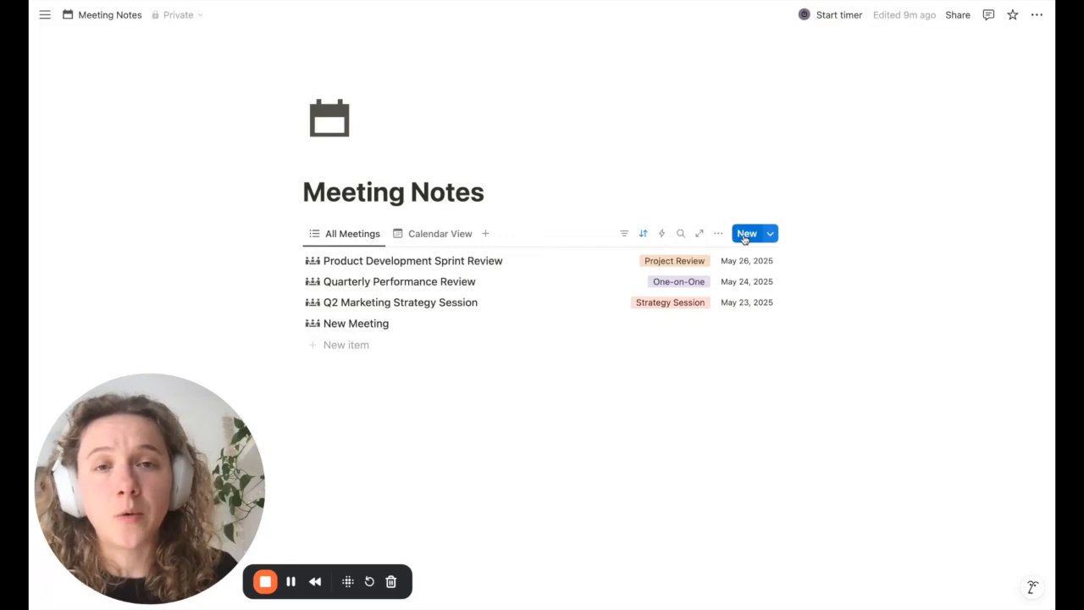
Step: Create a meeting entry from the default template and check its Notes, Pending Items, topics table and Tasks sections
{"action": "left_click", "coordinate": [745, 234]}
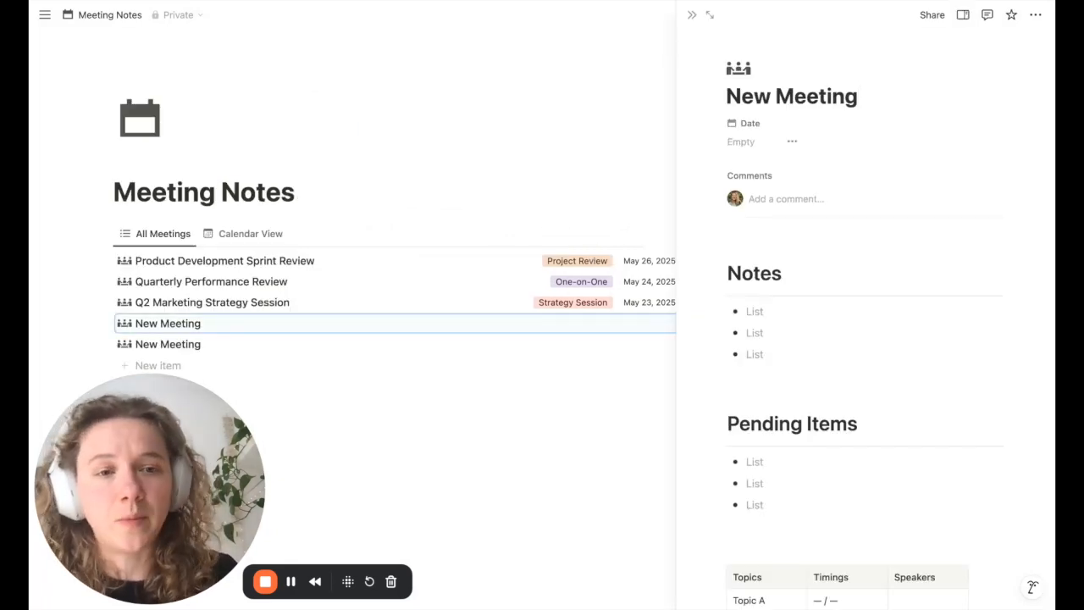
{"action": "scroll", "coordinate": [863, 417], "scroll_direction": "down", "scroll_amount": 5}
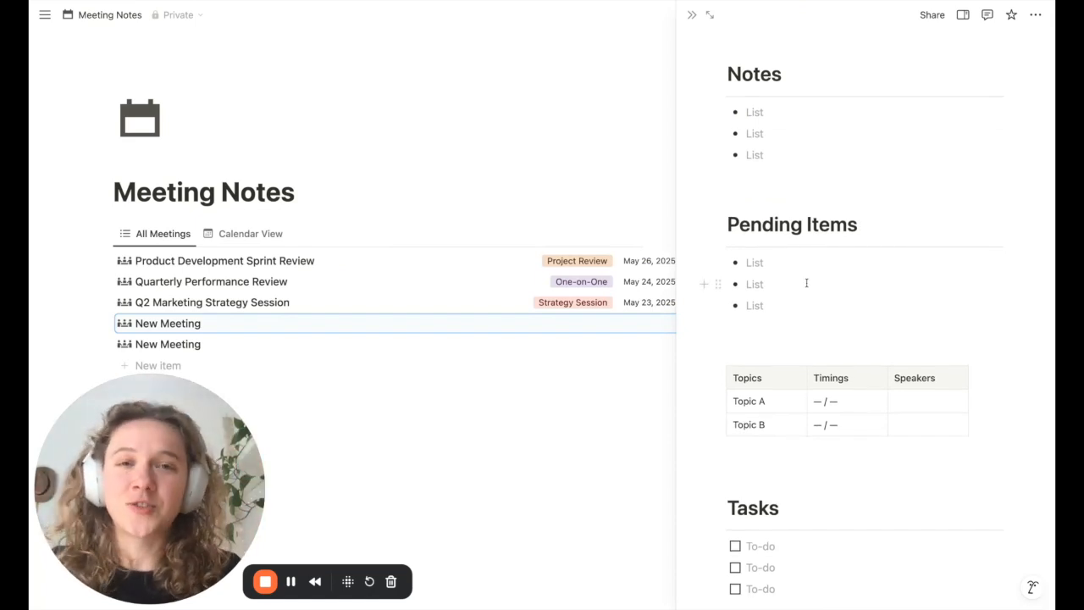
{"action": "left_click", "coordinate": [810, 192]}
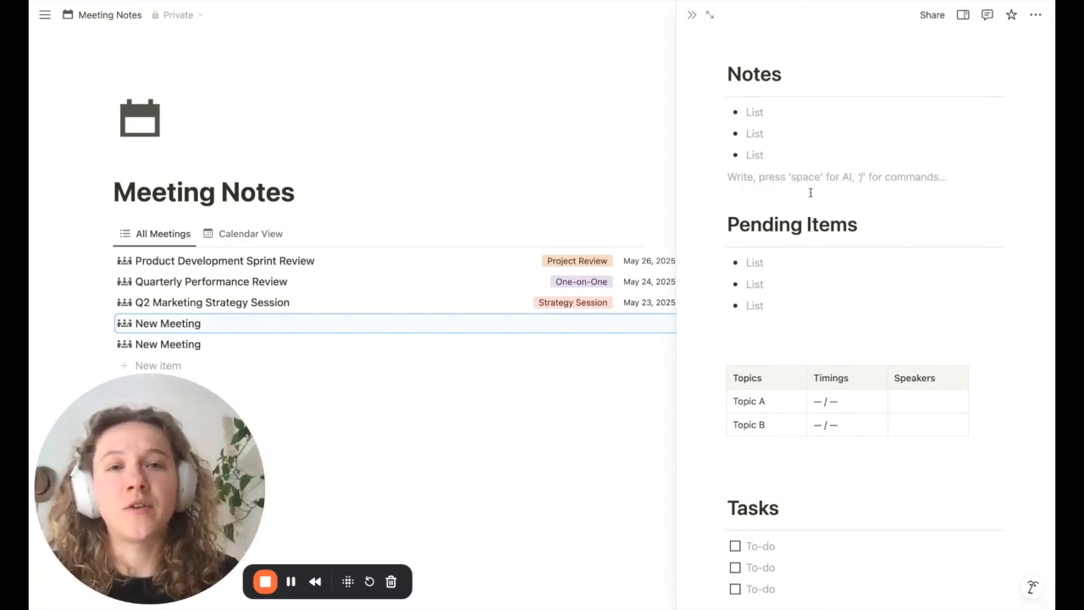
{"action": "scroll", "coordinate": [811, 193], "scroll_direction": "down", "scroll_amount": 1}
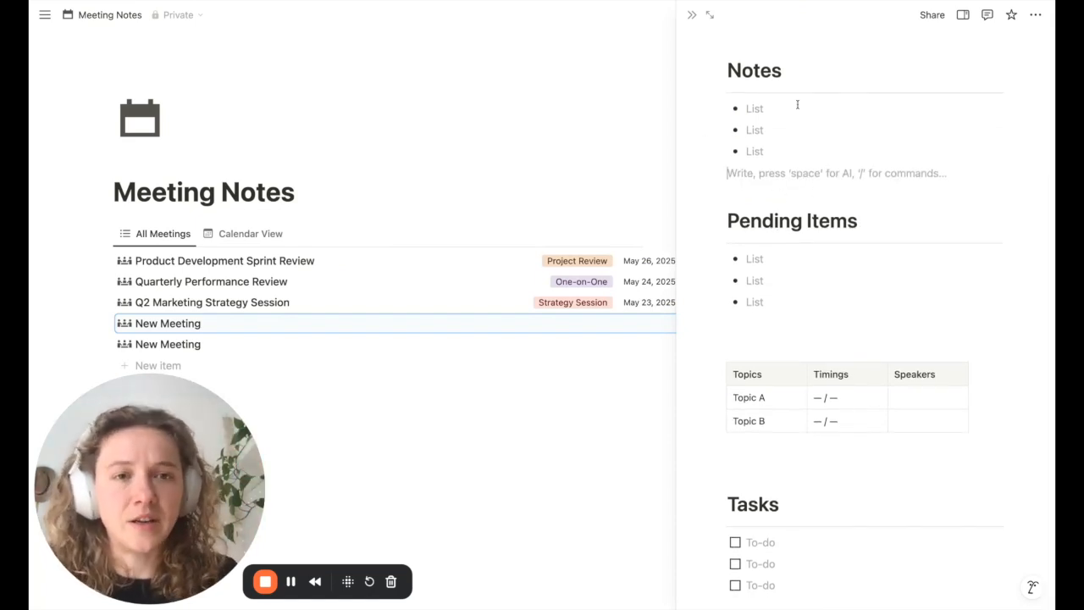
{"action": "scroll", "coordinate": [762, 150], "scroll_direction": "down", "scroll_amount": 1}
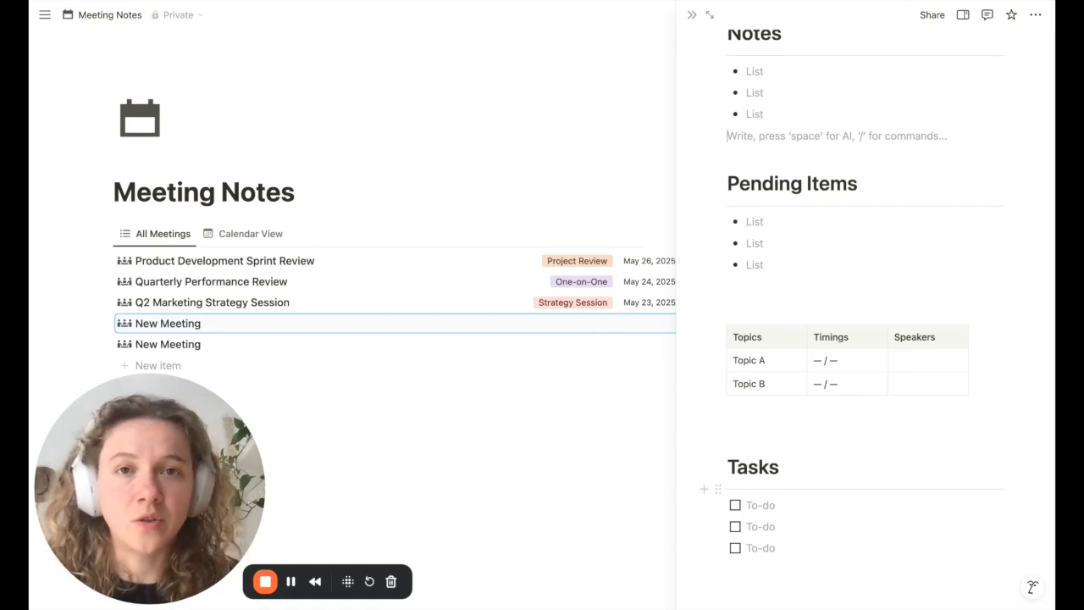
Step: Review the new entry from its title down to Tasks, show its additional properties, and close the entry
{"action": "scroll", "coordinate": [864, 339], "scroll_direction": "up", "scroll_amount": 6}
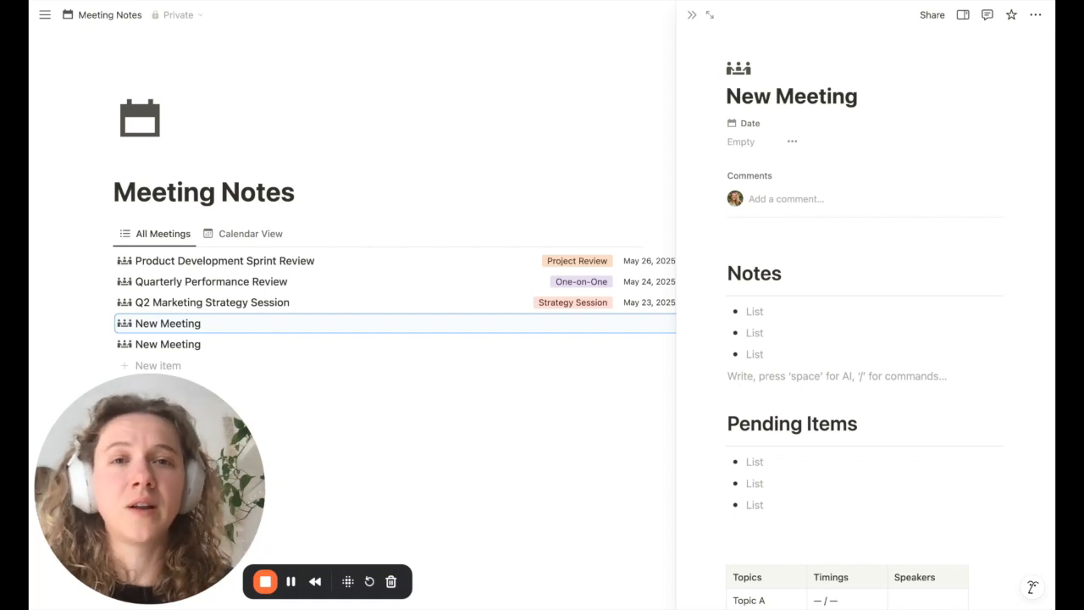
{"action": "scroll", "coordinate": [720, 296], "scroll_direction": "down", "scroll_amount": 3}
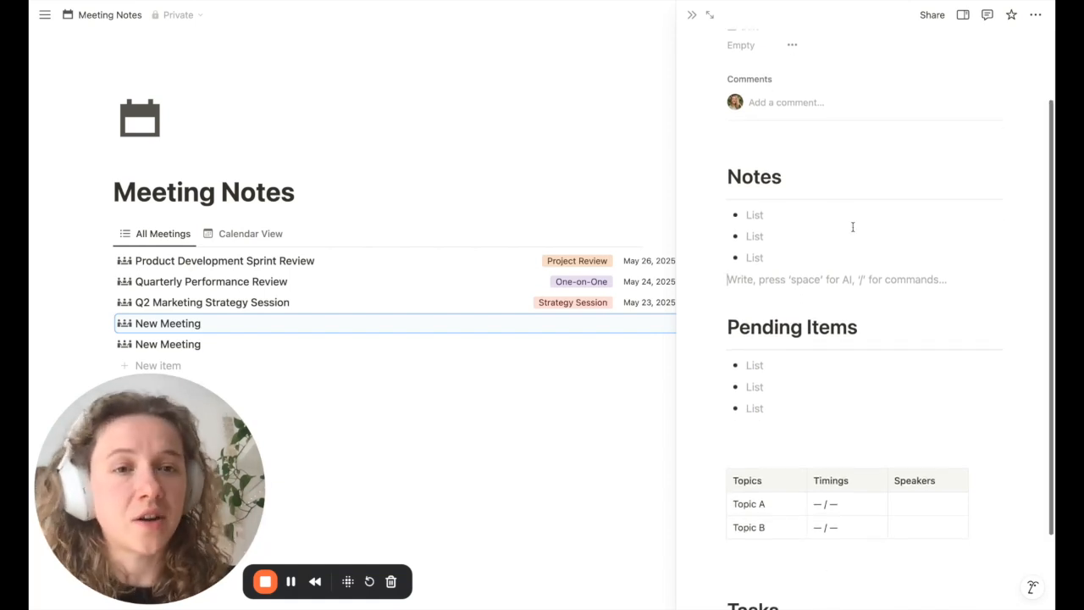
{"action": "scroll", "coordinate": [830, 209], "scroll_direction": "down", "scroll_amount": 3}
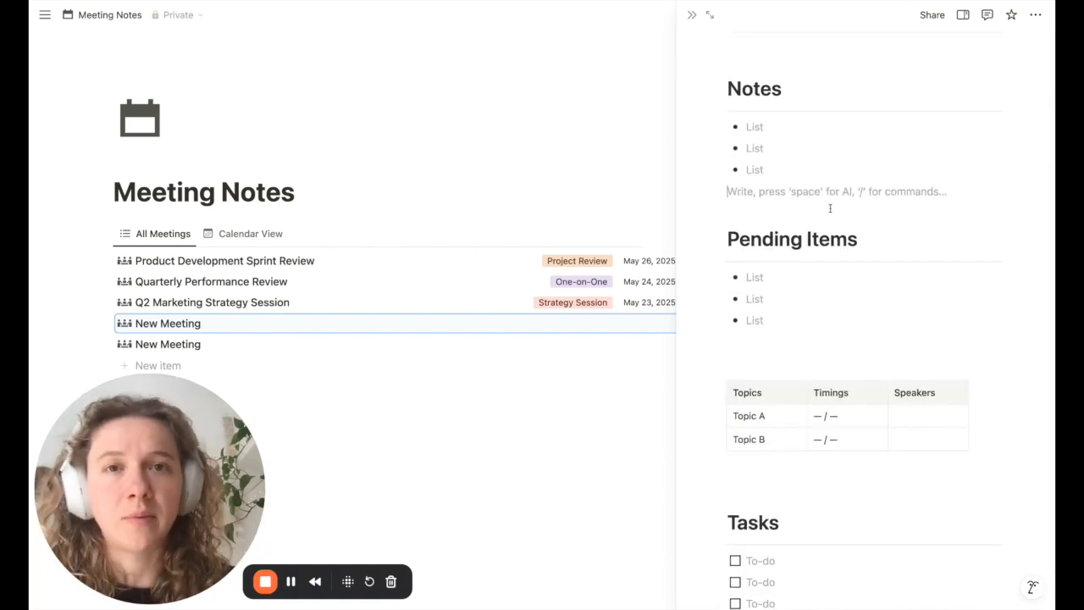
{"action": "scroll", "coordinate": [830, 208], "scroll_direction": "up", "scroll_amount": 5}
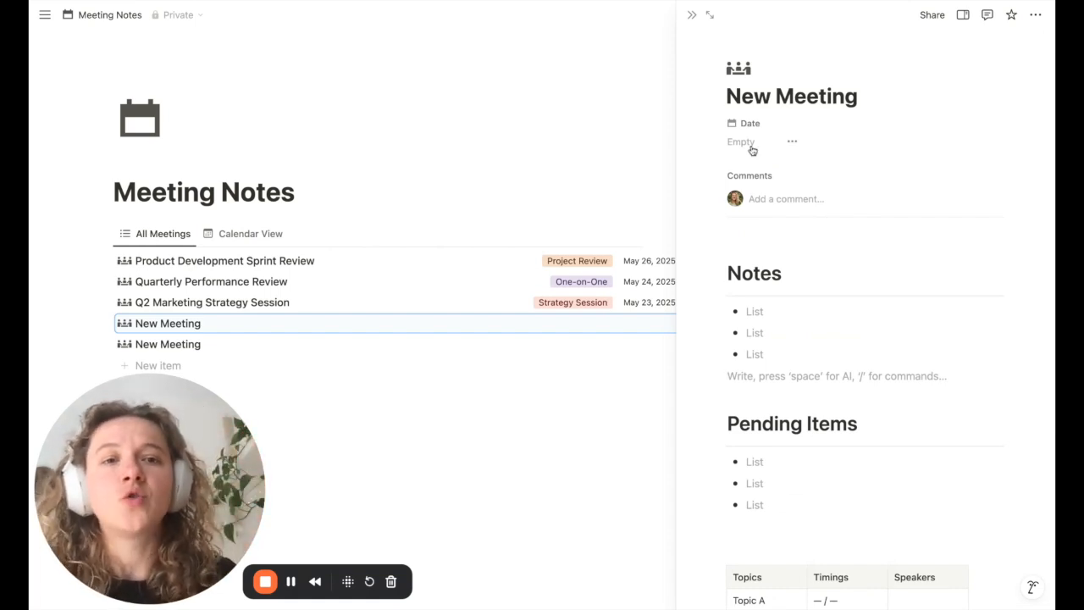
{"action": "left_click", "coordinate": [795, 144]}
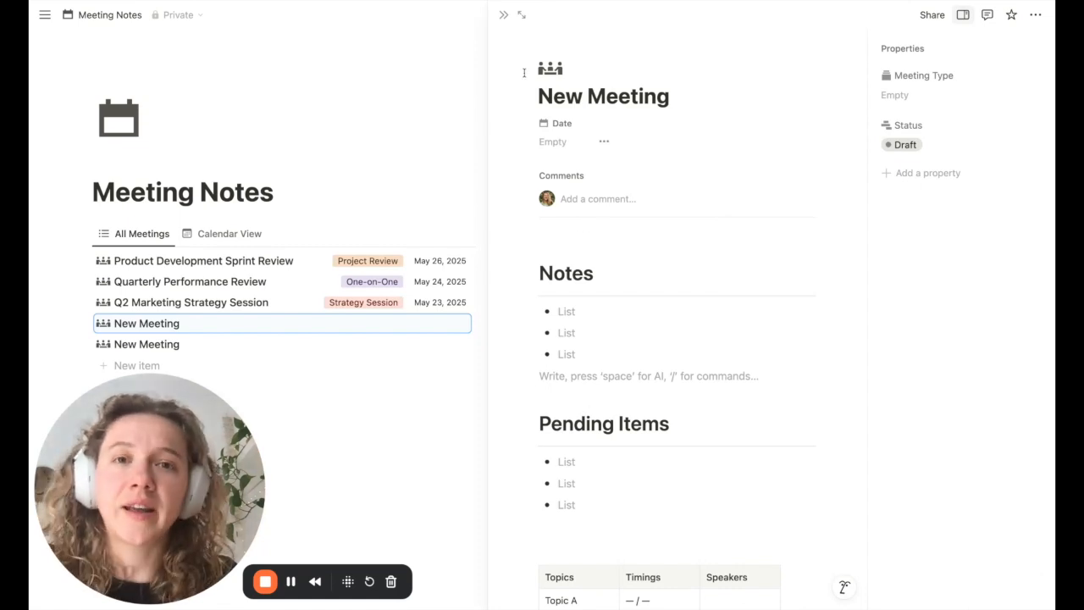
{"action": "left_click", "coordinate": [505, 15]}
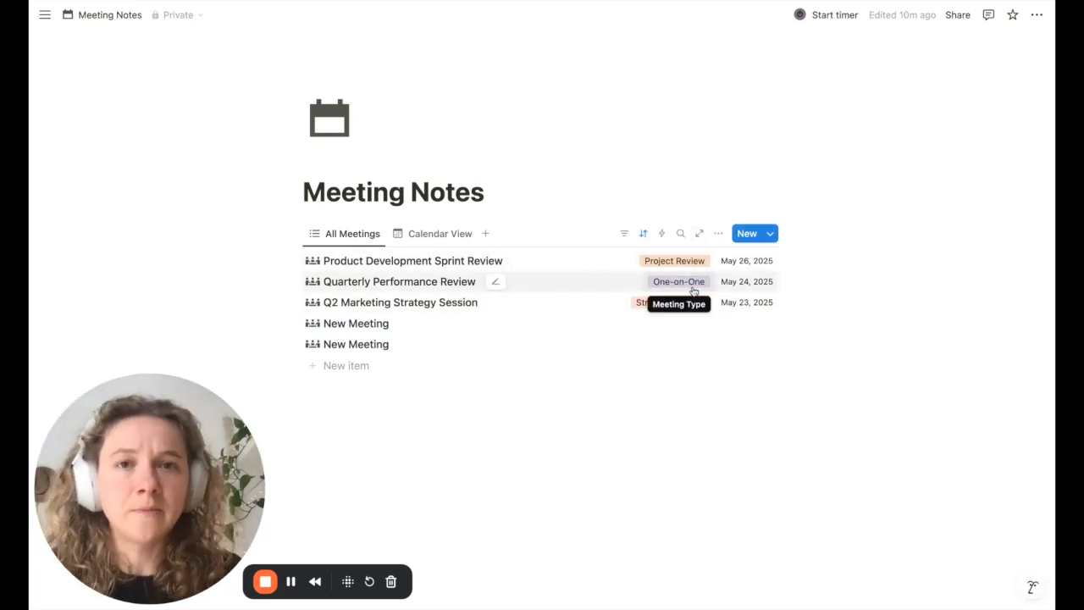
Step: Open the New Meeting template for editing and rename it "New Project Review Meeting"
{"action": "left_click", "coordinate": [771, 237]}
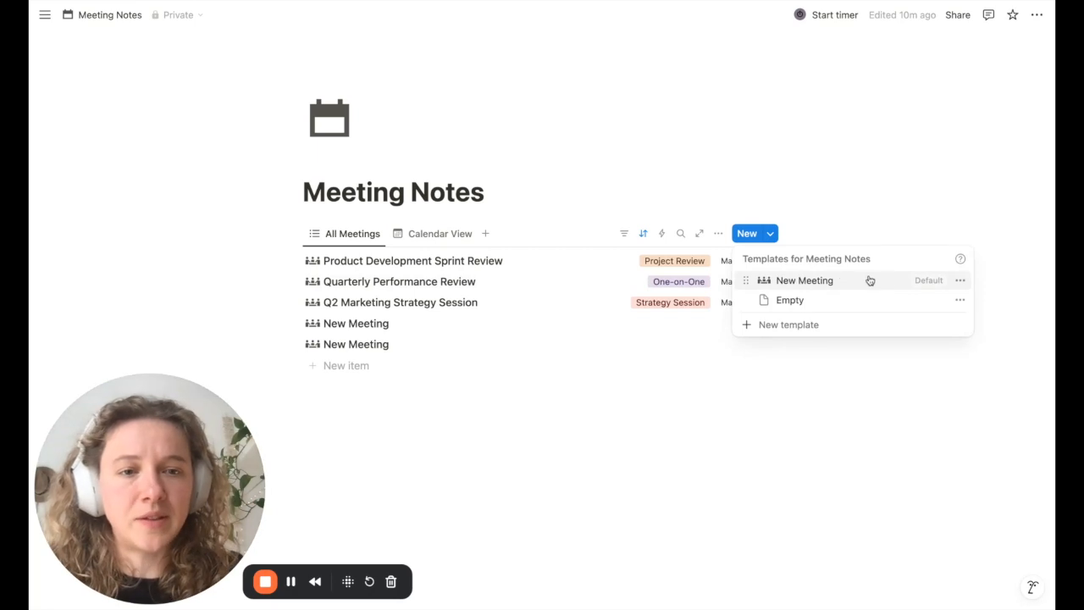
{"action": "left_click", "coordinate": [961, 281]}
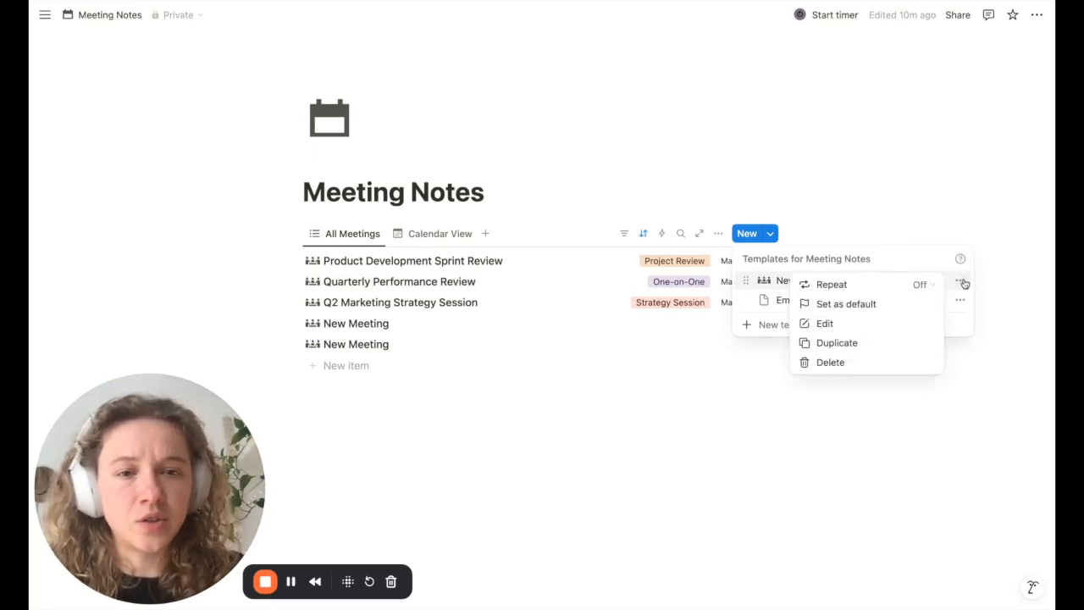
{"action": "left_click", "coordinate": [850, 323]}
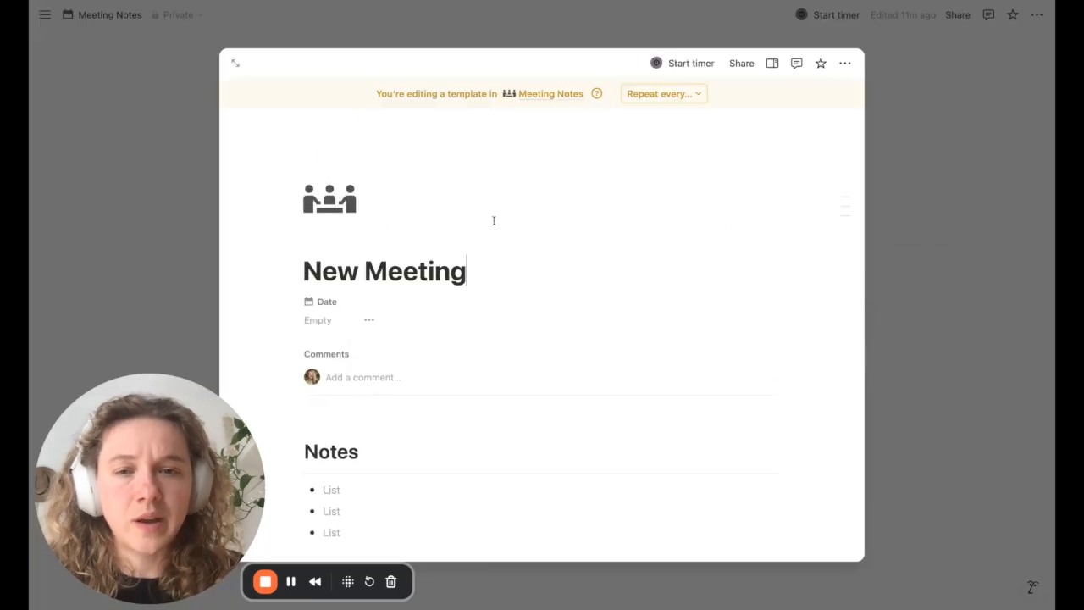
{"action": "triple_click", "coordinate": [367, 271]}
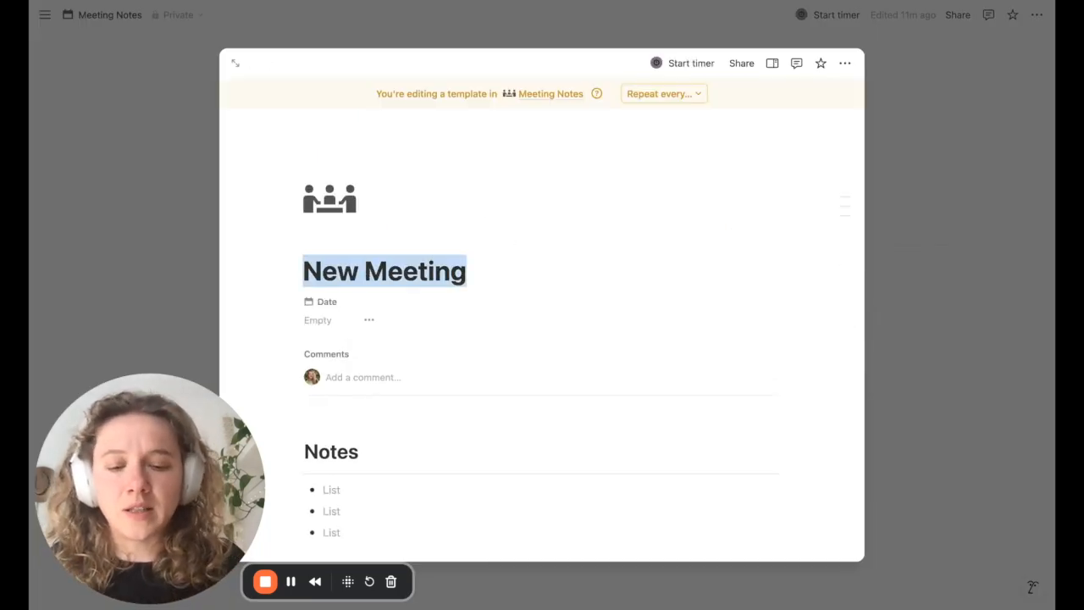
{"action": "type", "text": "Project Rev"}
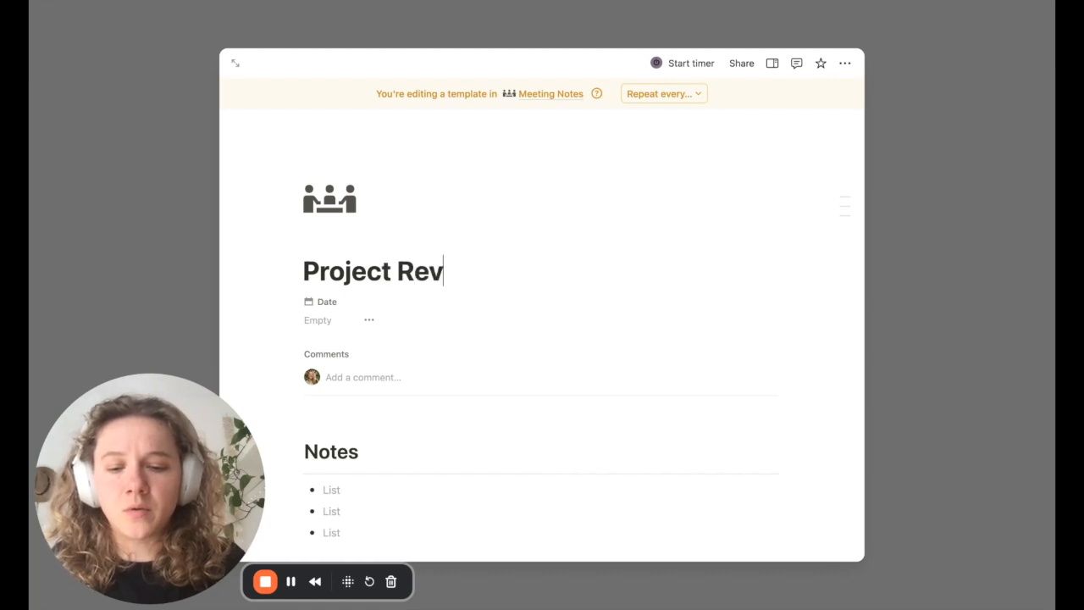
{"action": "type", "text": "iew Meeting"}
{"action": "left_click", "coordinate": [305, 271]}
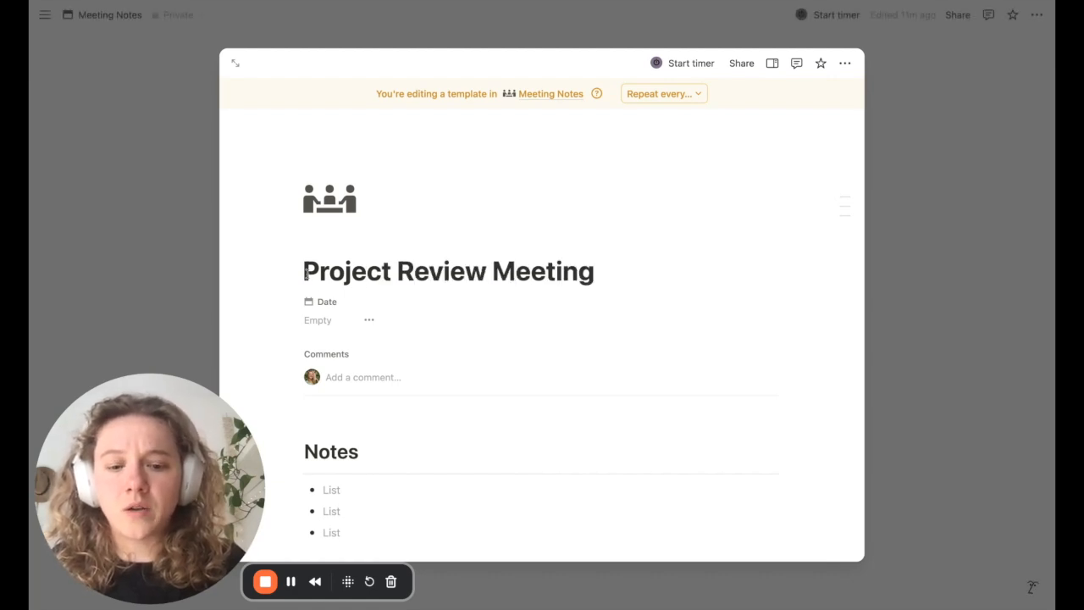
{"action": "type", "text": "New"}
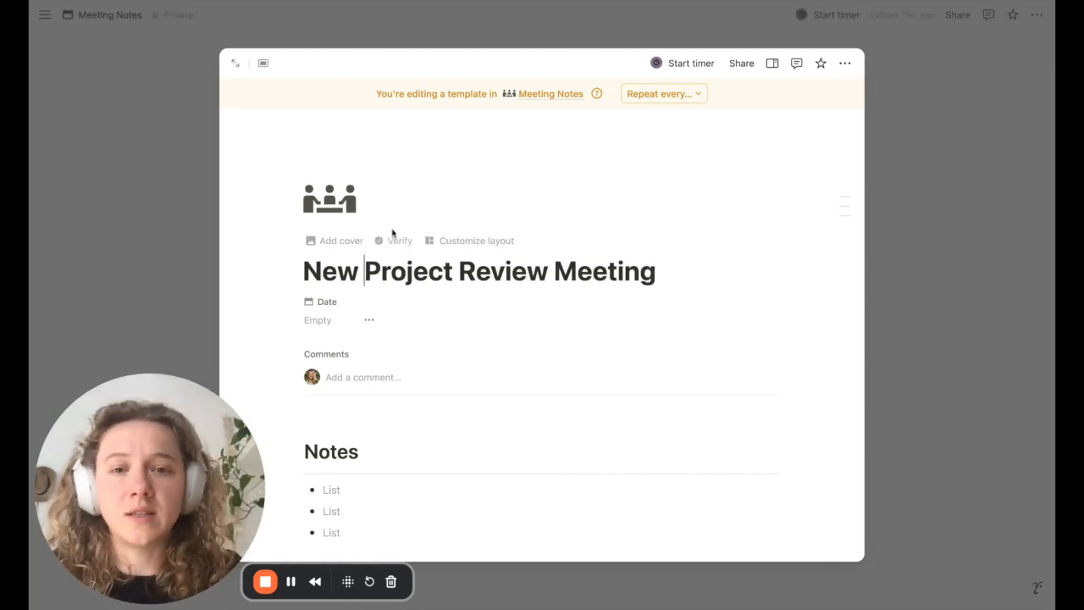
{"action": "scroll", "coordinate": [393, 232], "scroll_direction": "down", "scroll_amount": 5}
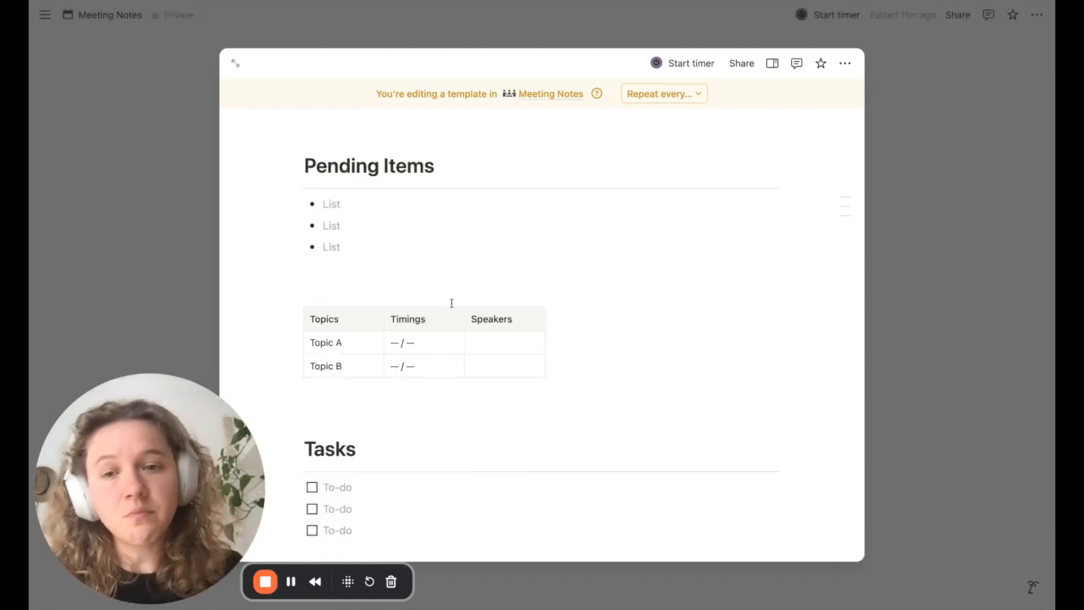
Step: Close the project review template and create another Meeting Notes template titled "New 1-1 Meeting"
{"action": "left_click", "coordinate": [1023, 222]}
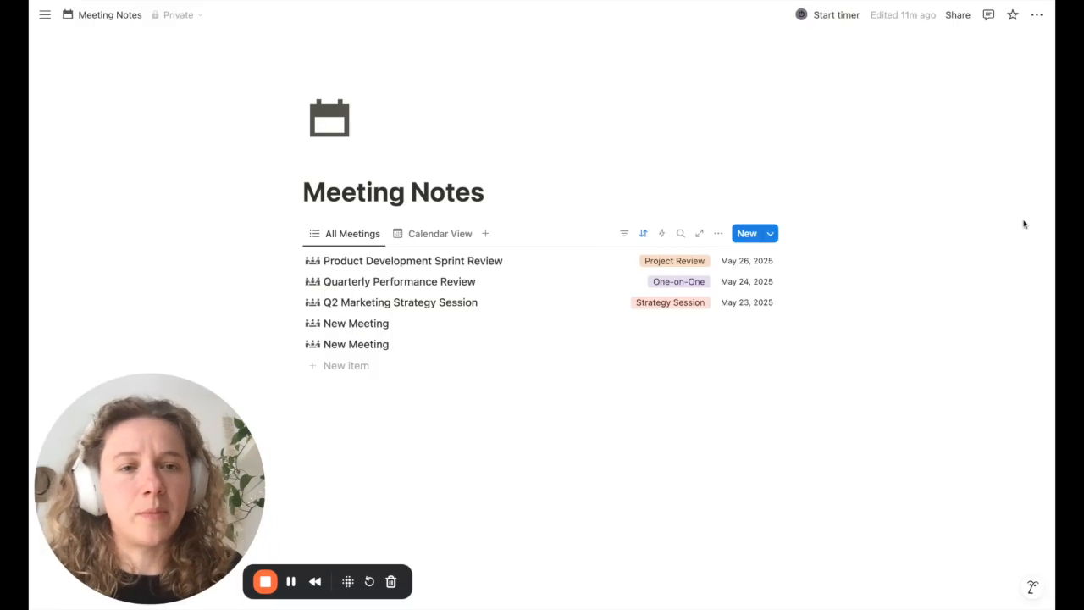
{"action": "left_click", "coordinate": [771, 234]}
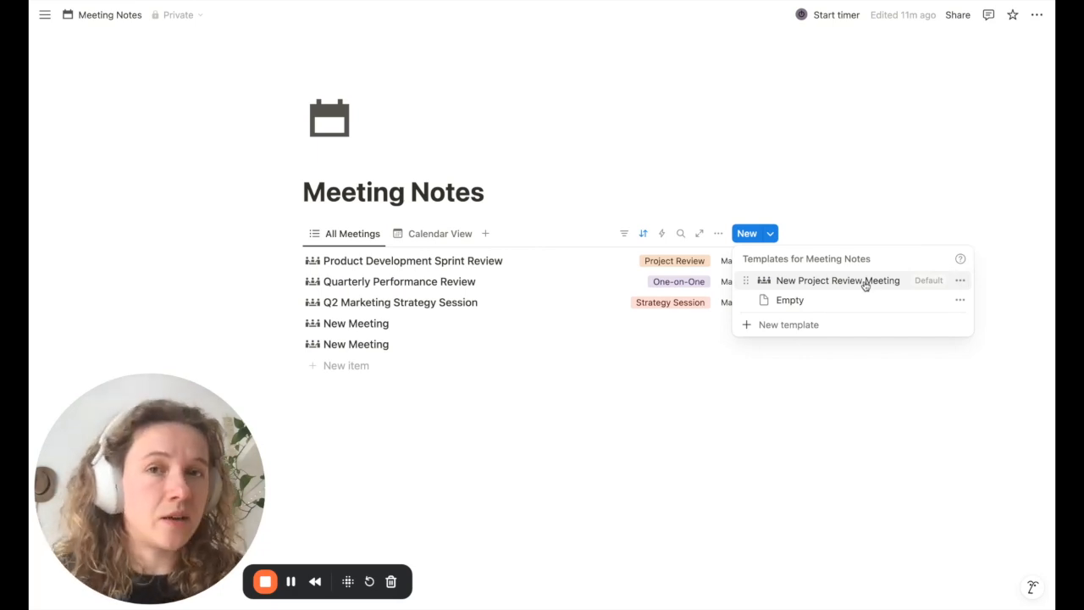
{"action": "left_click", "coordinate": [960, 280]}
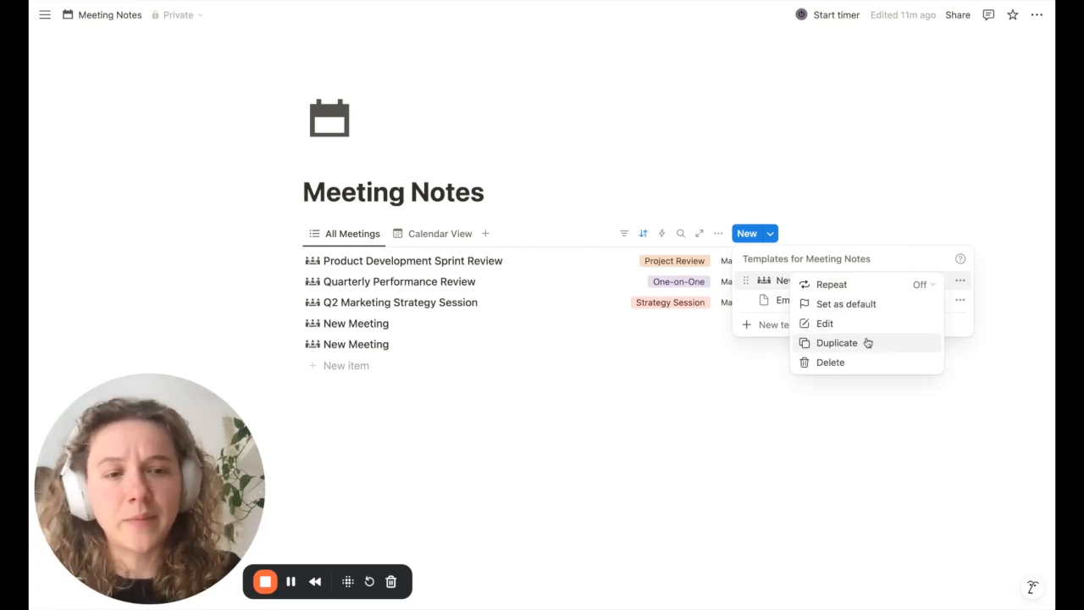
{"action": "left_click", "coordinate": [766, 324]}
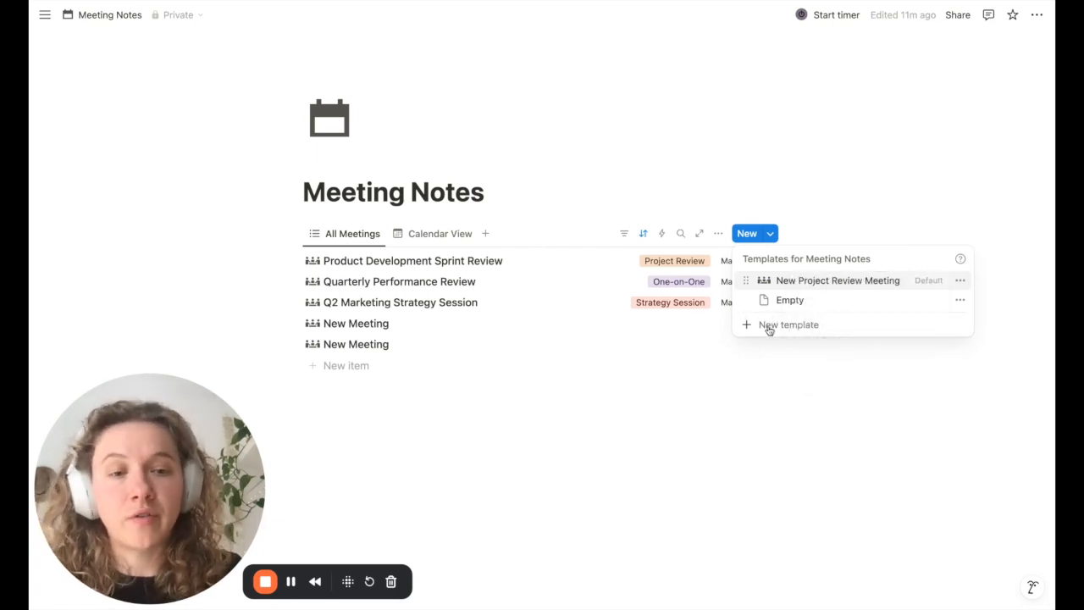
{"action": "left_click", "coordinate": [769, 327]}
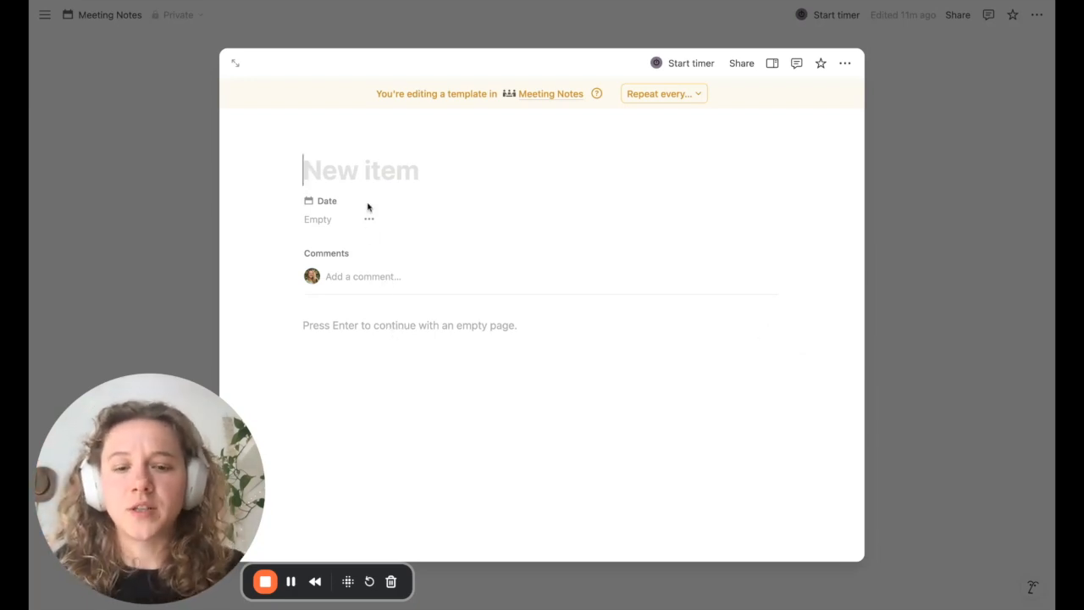
{"action": "type", "text": "New "}
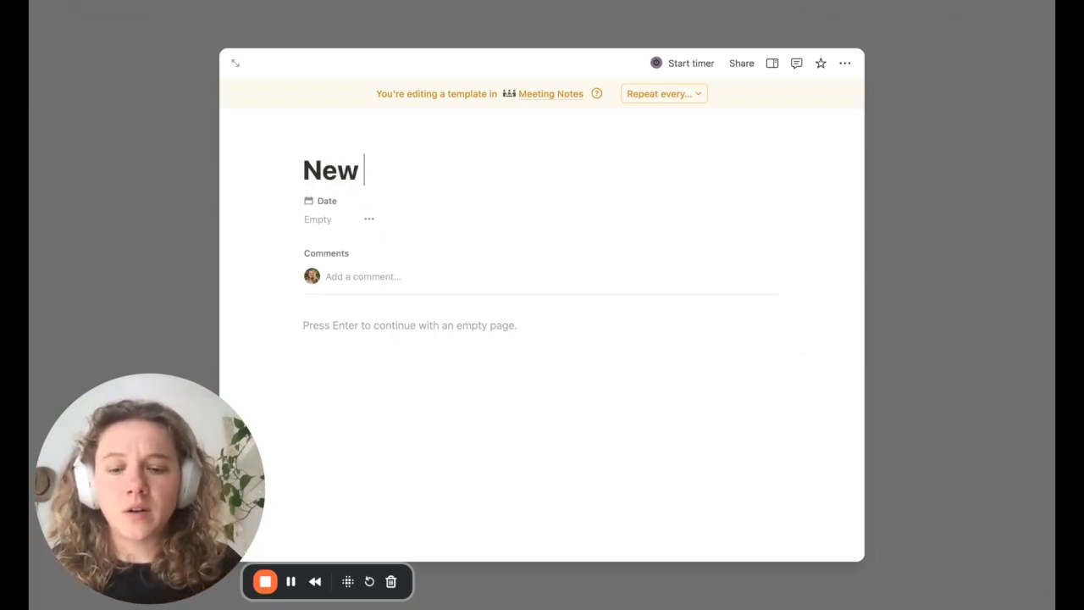
{"action": "type", "text": "1"}
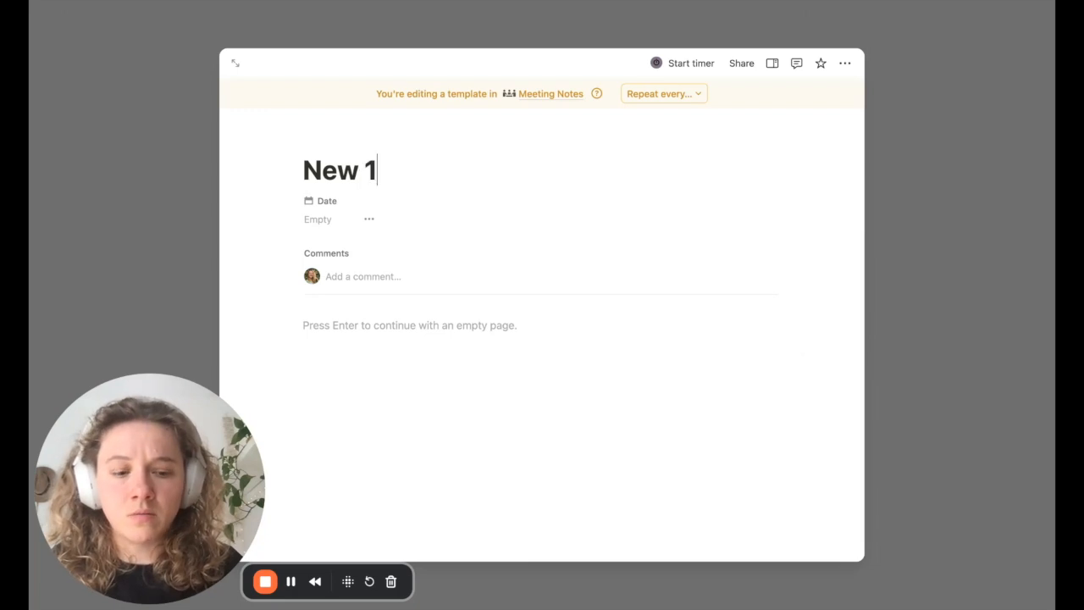
{"action": "type", "text": "-1 Meeting"}
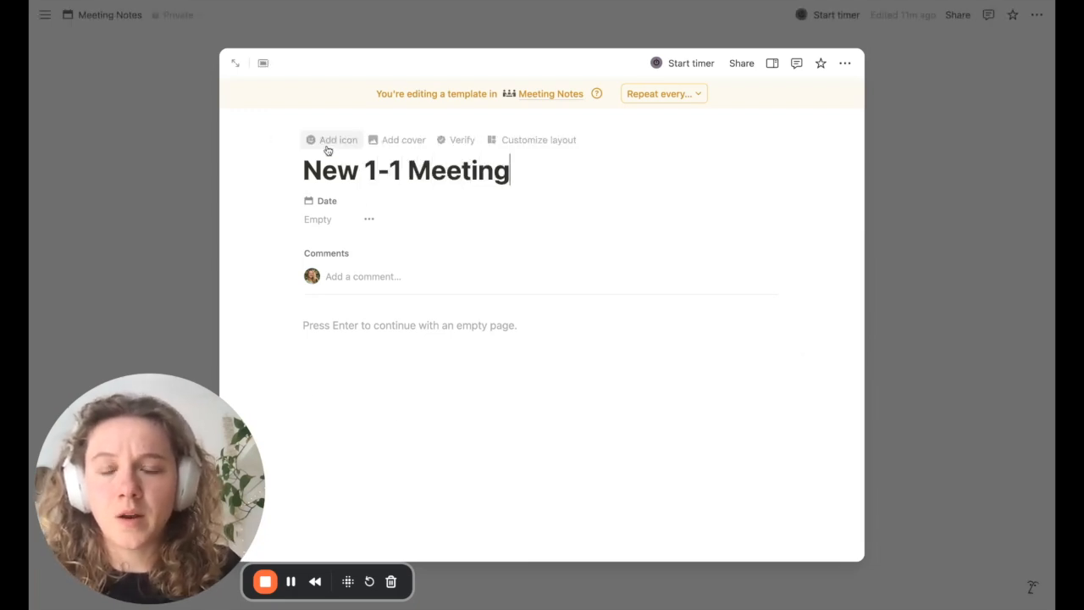
Step: Give the New 1-1 Meeting template the two-people icon, found by filtering the icons for "person"
{"action": "left_click", "coordinate": [329, 140]}
{"action": "left_click", "coordinate": [336, 199]}
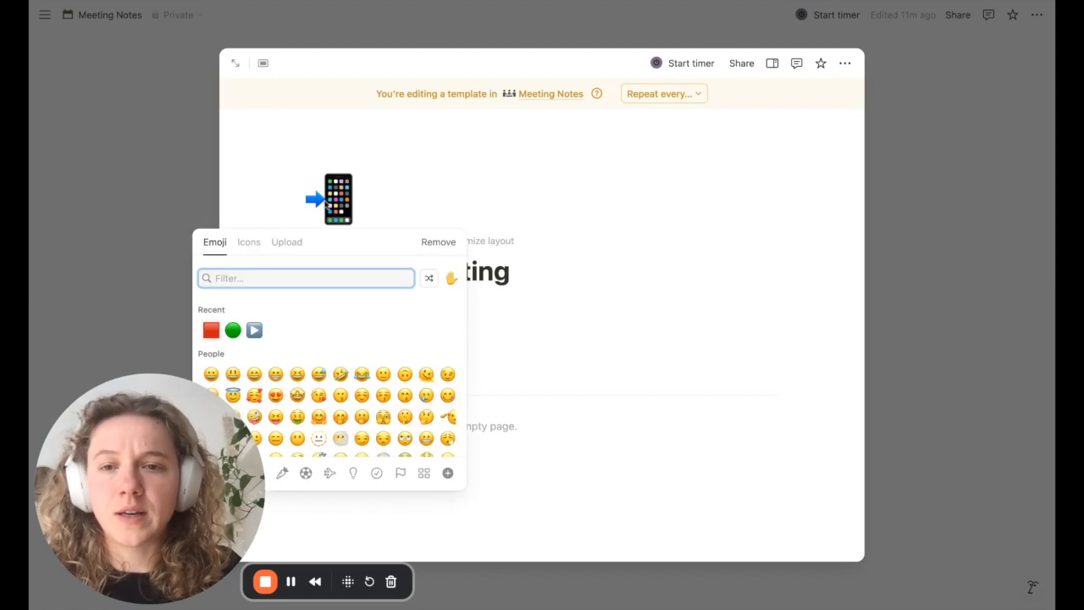
{"action": "left_click", "coordinate": [248, 242]}
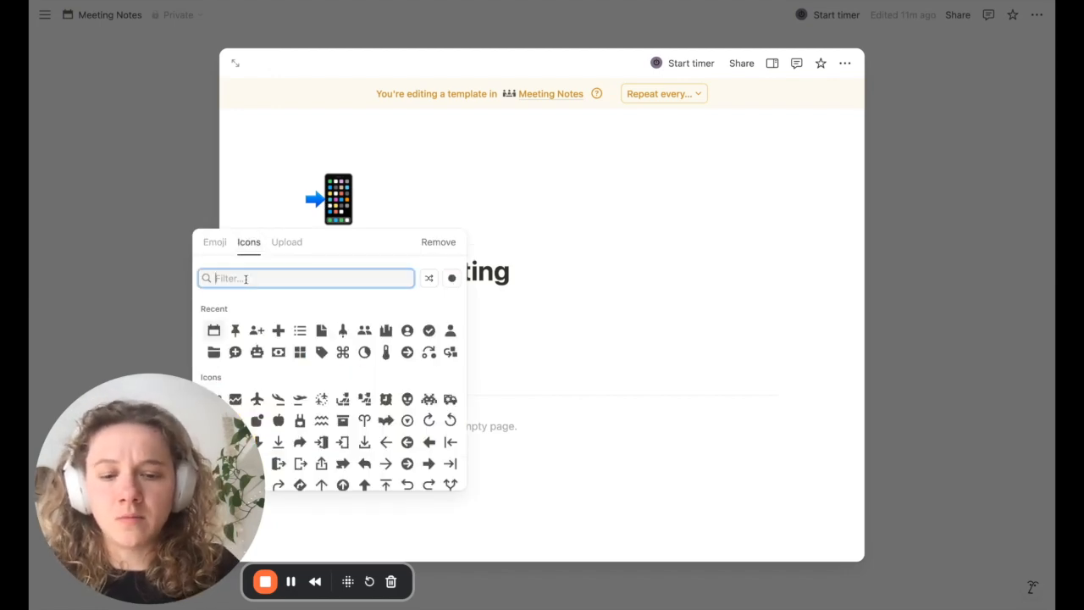
{"action": "type", "text": "person"}
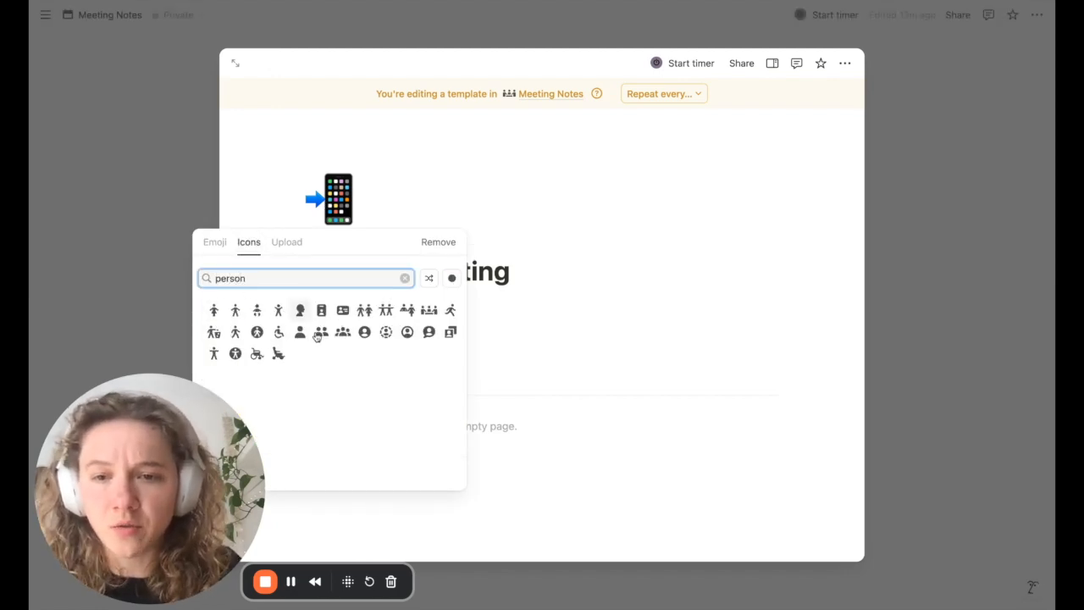
{"action": "left_click", "coordinate": [319, 335]}
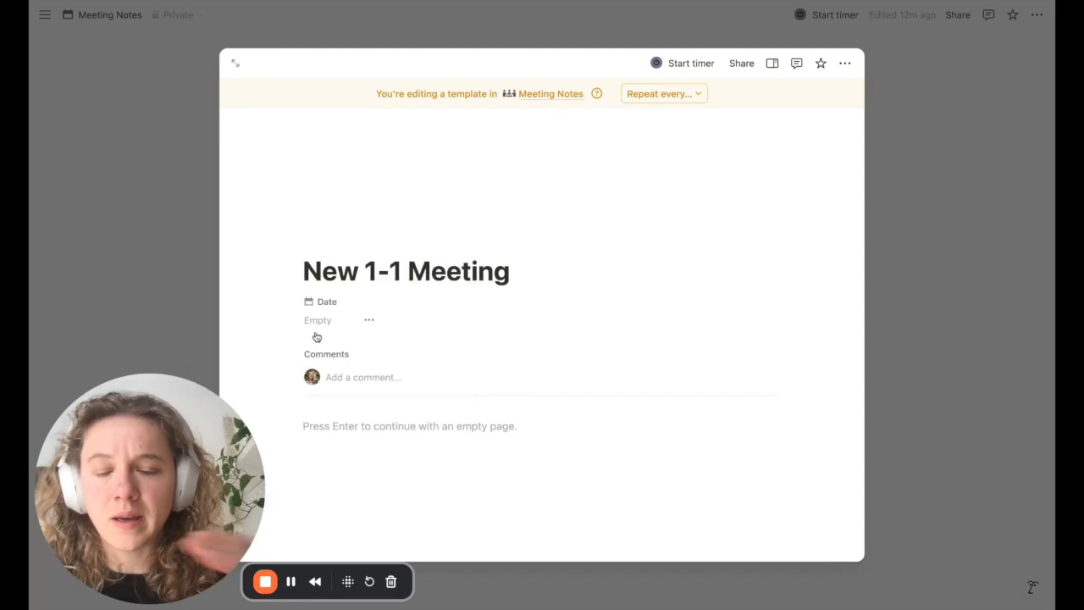
Step: Add a Heading 1 reading "Previous Goals" to the template body, with a divider beneath it
{"action": "left_click", "coordinate": [387, 432]}
{"action": "type", "text": "/he"}
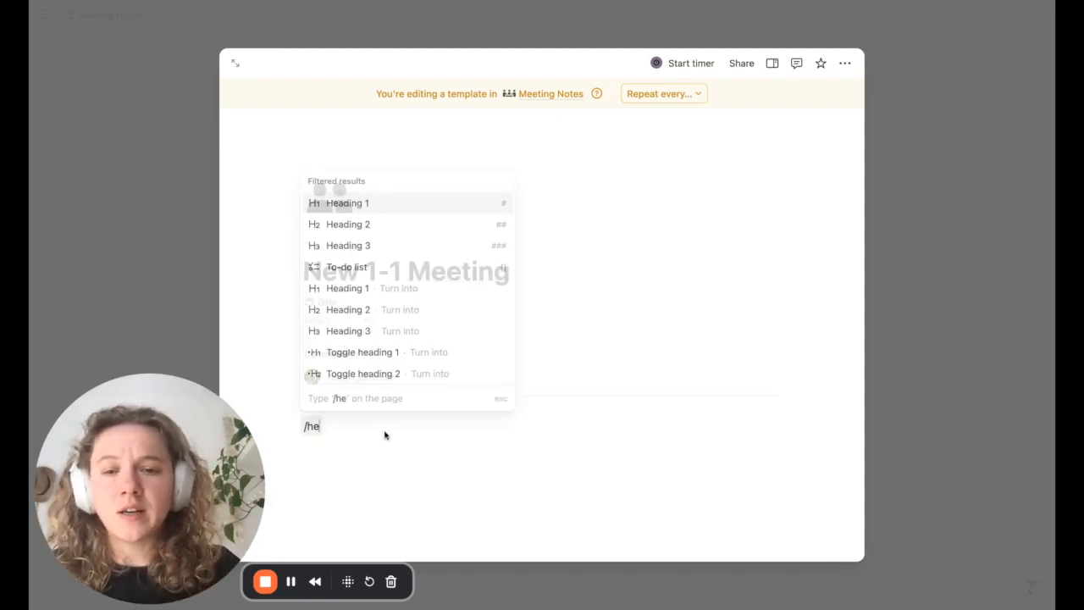
{"action": "type", "text": "ad"}
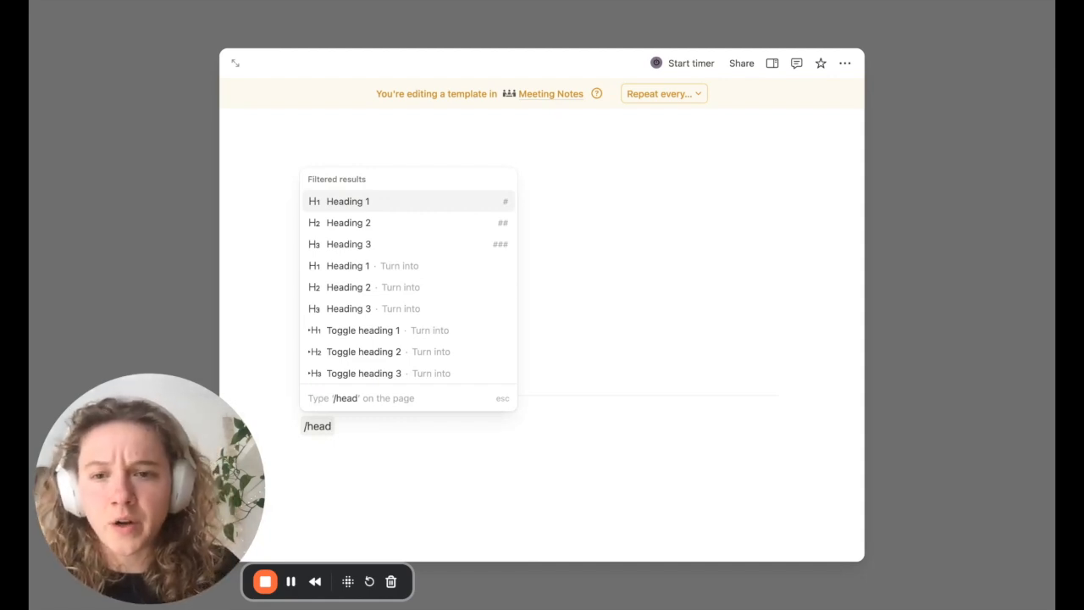
{"action": "key", "text": "Return"}
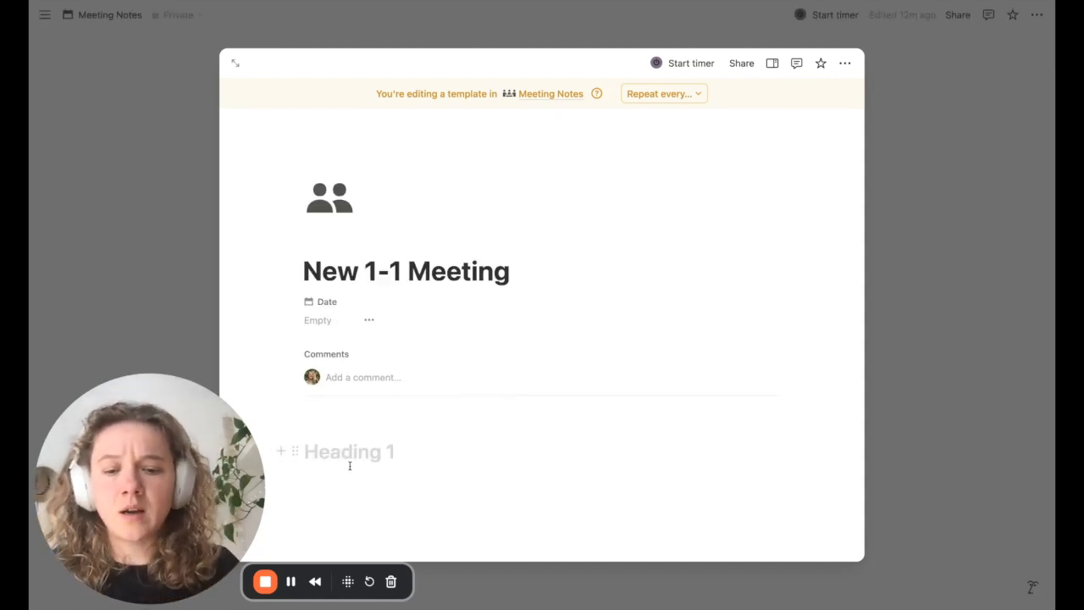
{"action": "type", "text": "Go"}
{"action": "key", "text": "BackSpace"}
{"action": "key", "text": "BackSpace"}
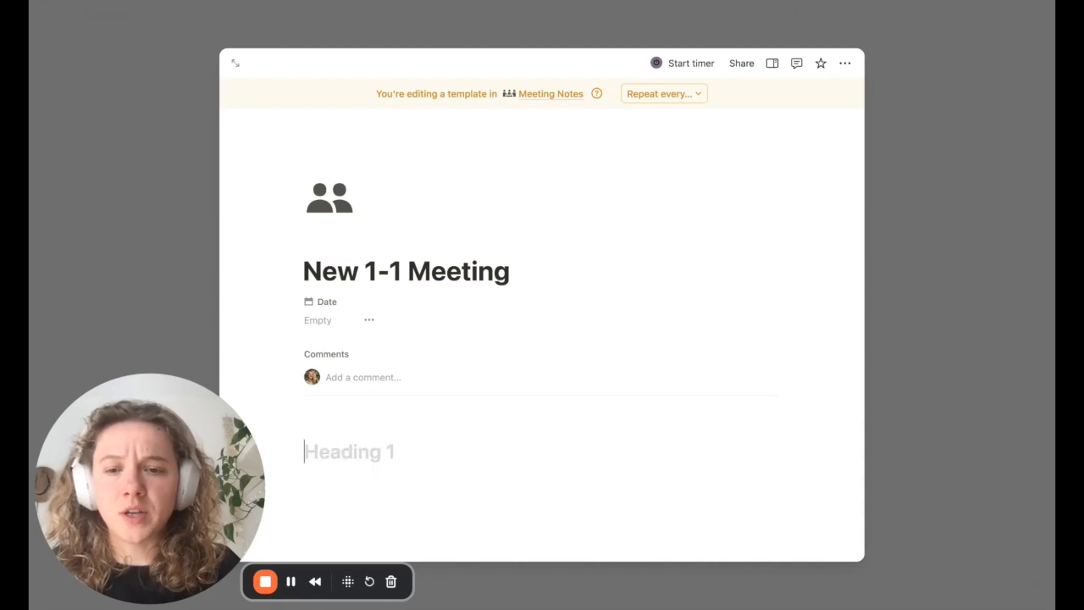
{"action": "type", "text": "Previous Goals"}
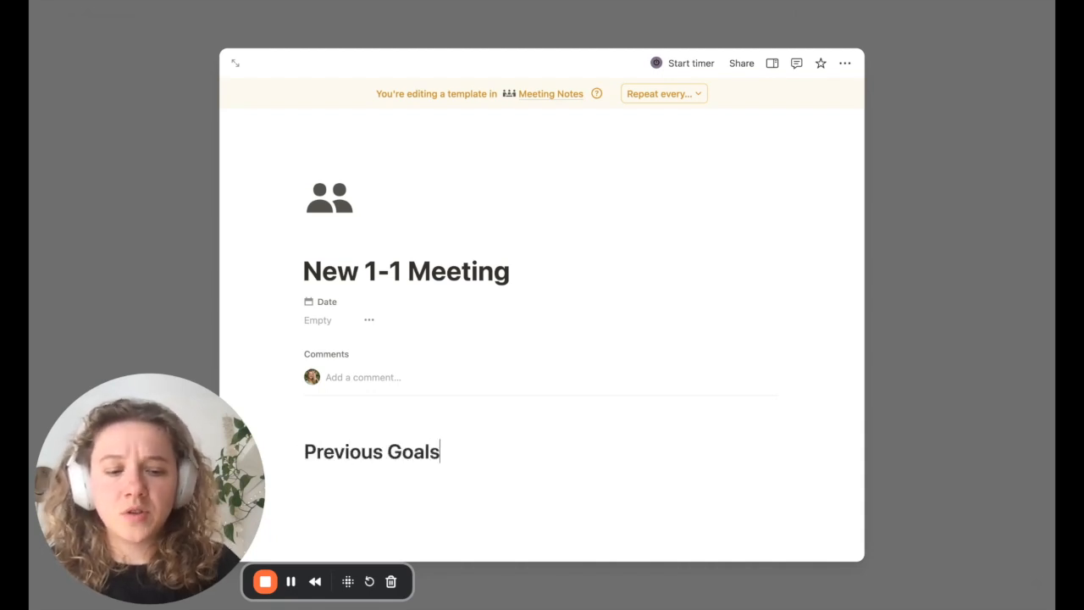
{"action": "key", "text": "Return"}
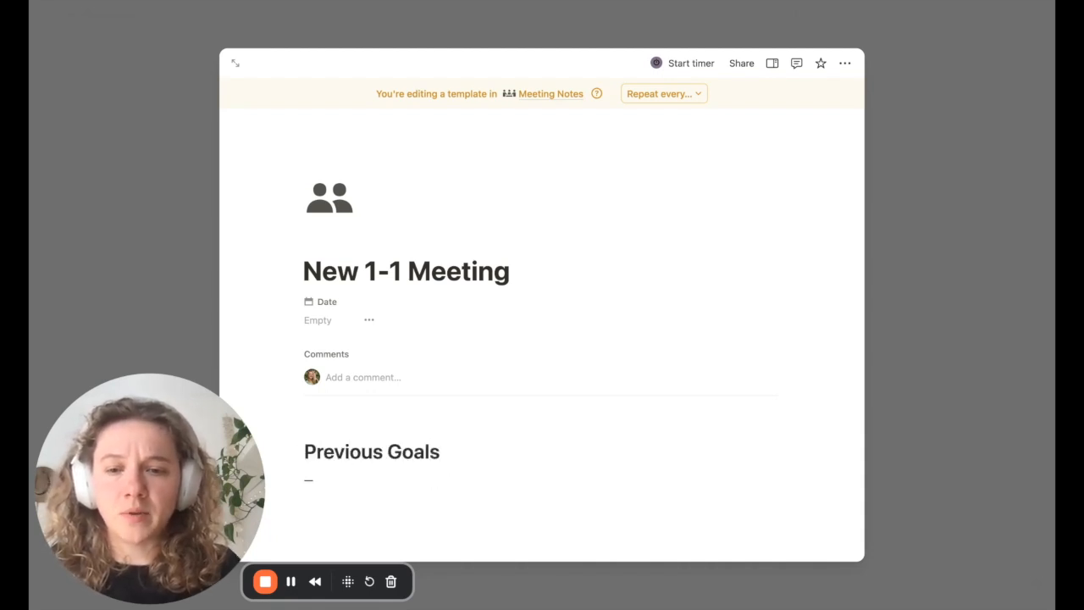
{"action": "type", "text": "----"}
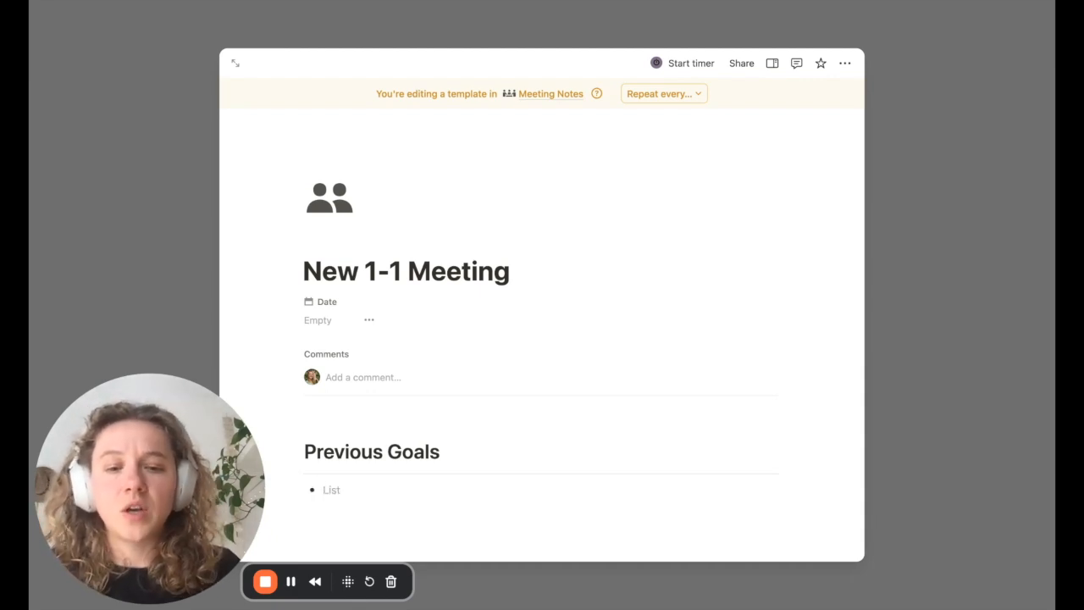
Step: Create three empty bullet items under Previous Goals and place the cursor on a new line below them
{"action": "type", "text": " f"}
{"action": "key", "text": "Return"}
{"action": "type", "text": "f"}
{"action": "key", "text": "Return"}
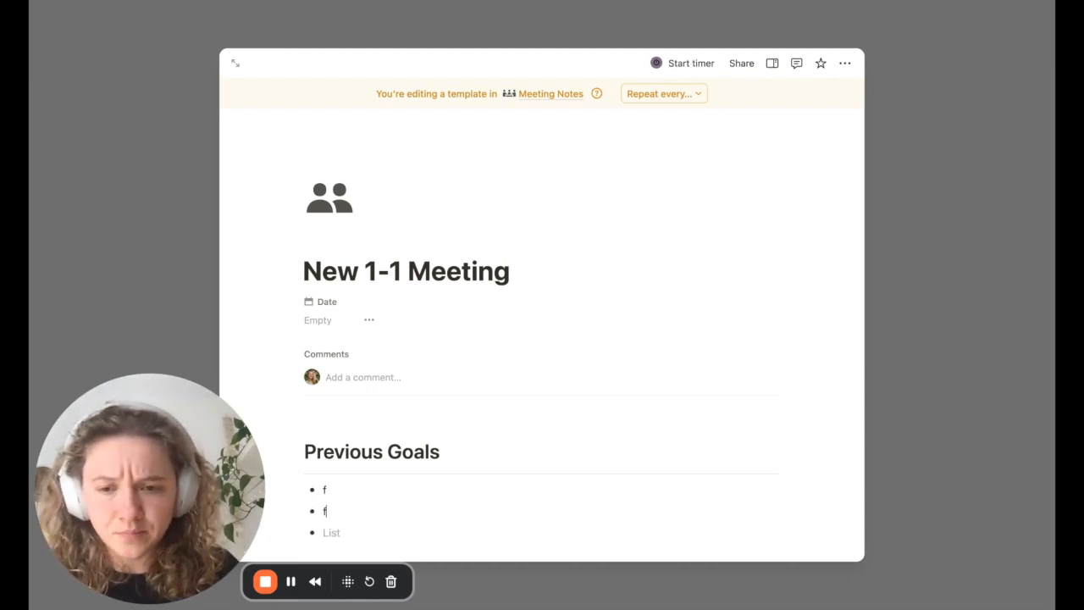
{"action": "key", "text": "BackSpace"}
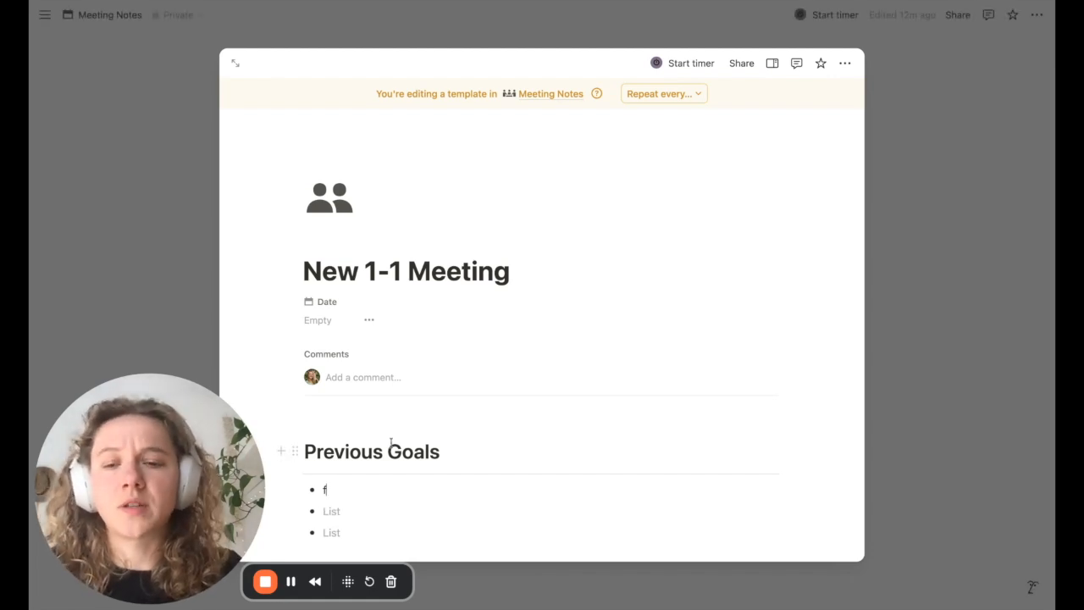
{"action": "key", "text": "BackSpace"}
{"action": "scroll", "coordinate": [390, 442], "scroll_direction": "down", "scroll_amount": 1}
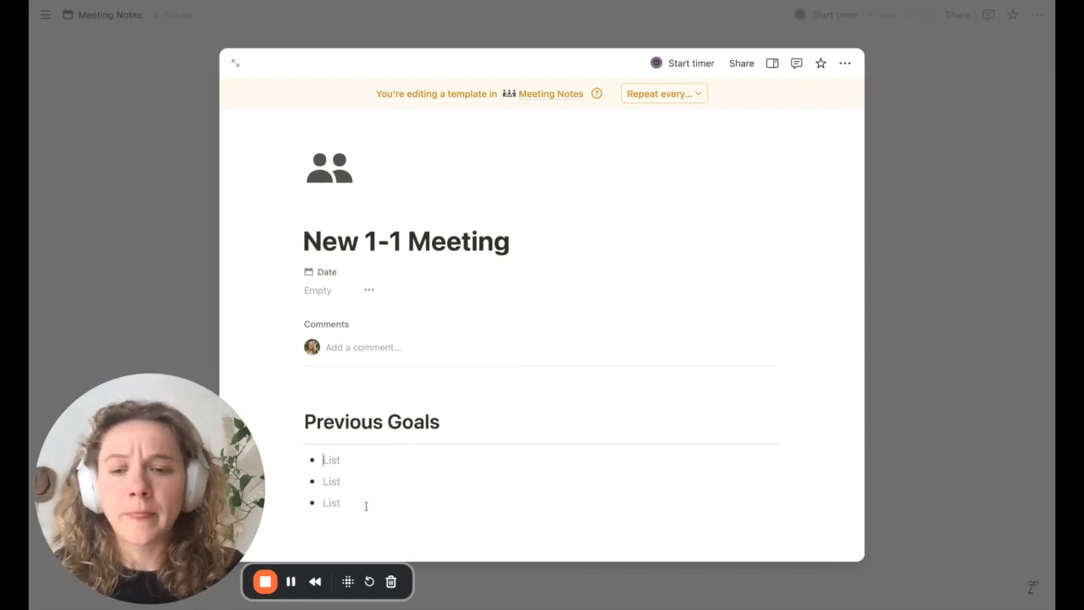
{"action": "left_click", "coordinate": [365, 535]}
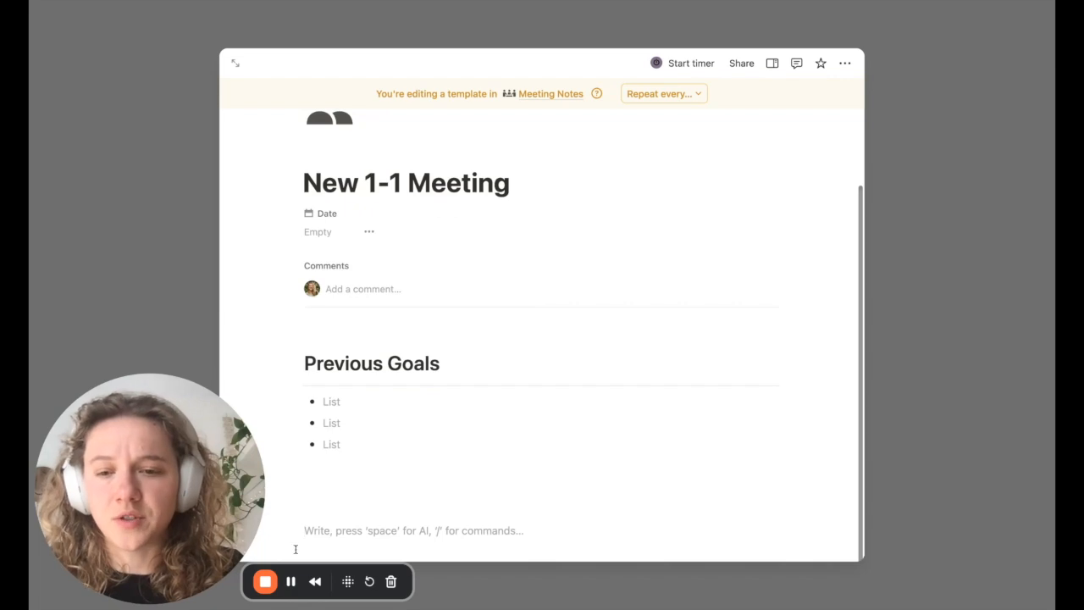
Step: Review the 1-1 template from its title through Previous Goals and Recent Challenges to Next Steps
{"action": "scroll", "coordinate": [413, 438], "scroll_direction": "down", "scroll_amount": 3}
{"action": "scroll", "coordinate": [413, 438], "scroll_direction": "down", "scroll_amount": 1}
{"action": "scroll", "coordinate": [413, 438], "scroll_direction": "up", "scroll_amount": 2}
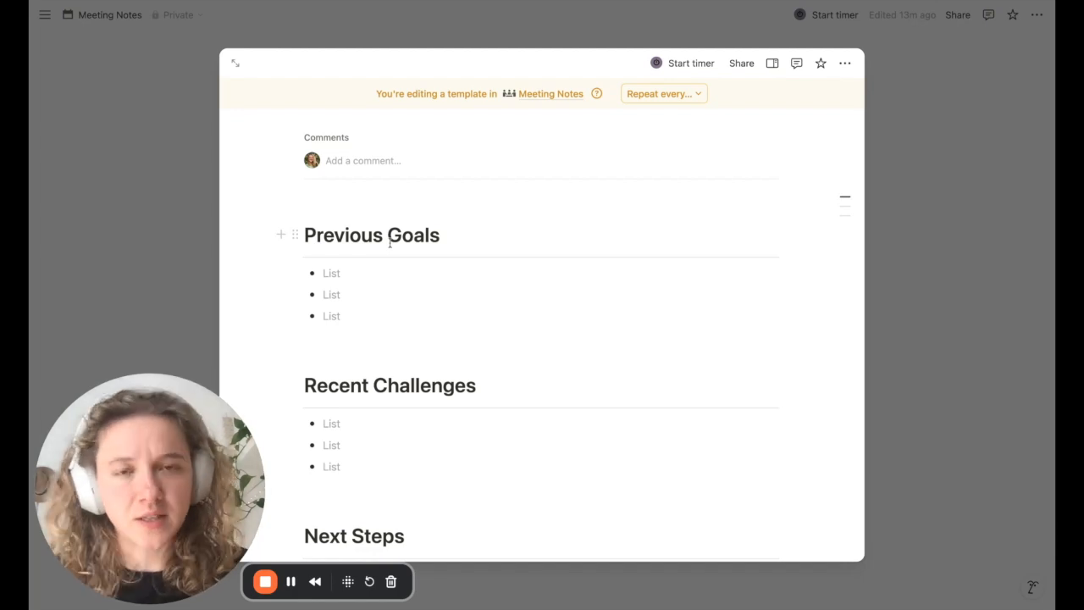
{"action": "scroll", "coordinate": [390, 243], "scroll_direction": "down", "scroll_amount": 2}
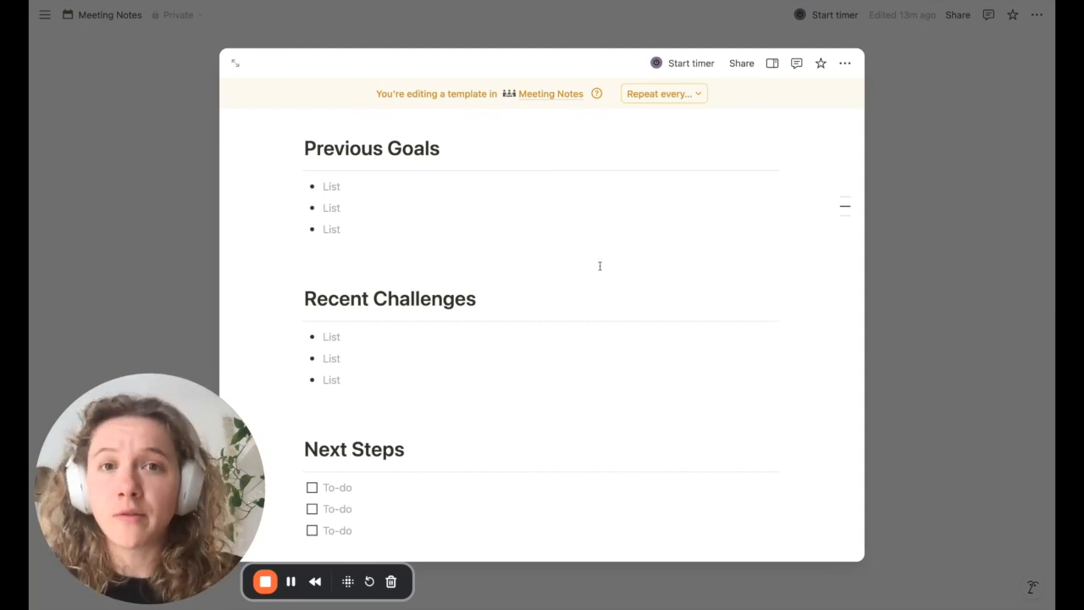
{"action": "scroll", "coordinate": [542, 339], "scroll_direction": "up", "scroll_amount": 5}
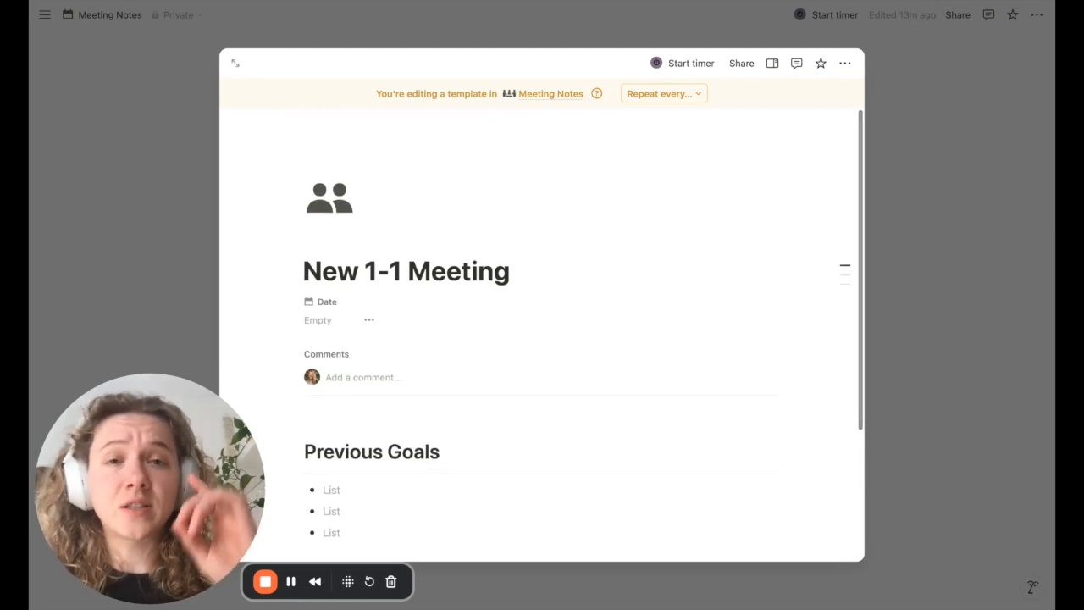
{"action": "scroll", "coordinate": [450, 432], "scroll_direction": "down", "scroll_amount": 4}
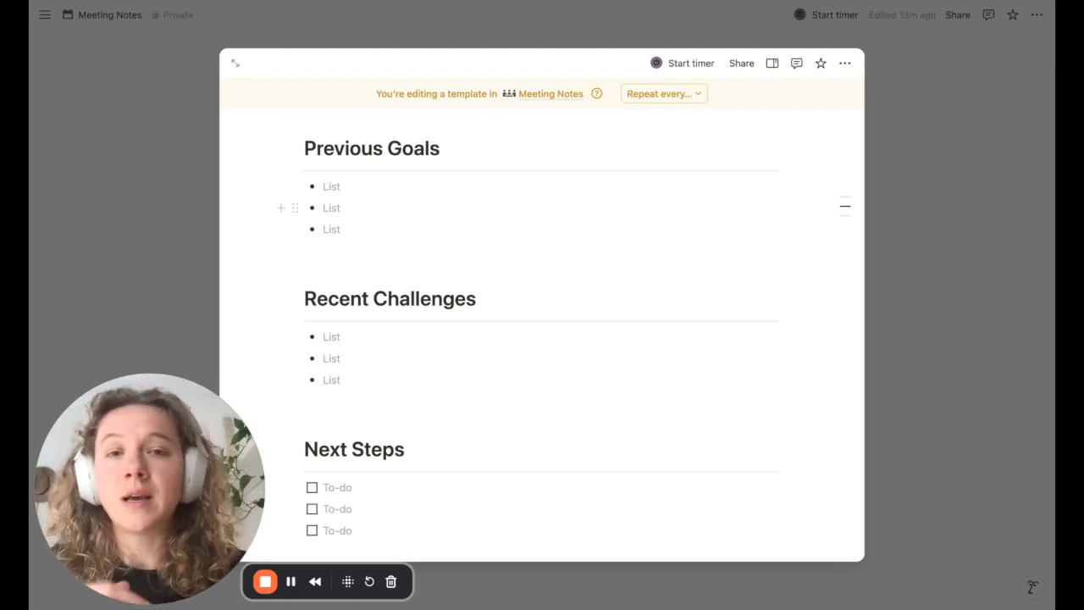
{"action": "scroll", "coordinate": [543, 322], "scroll_direction": "up", "scroll_amount": 4}
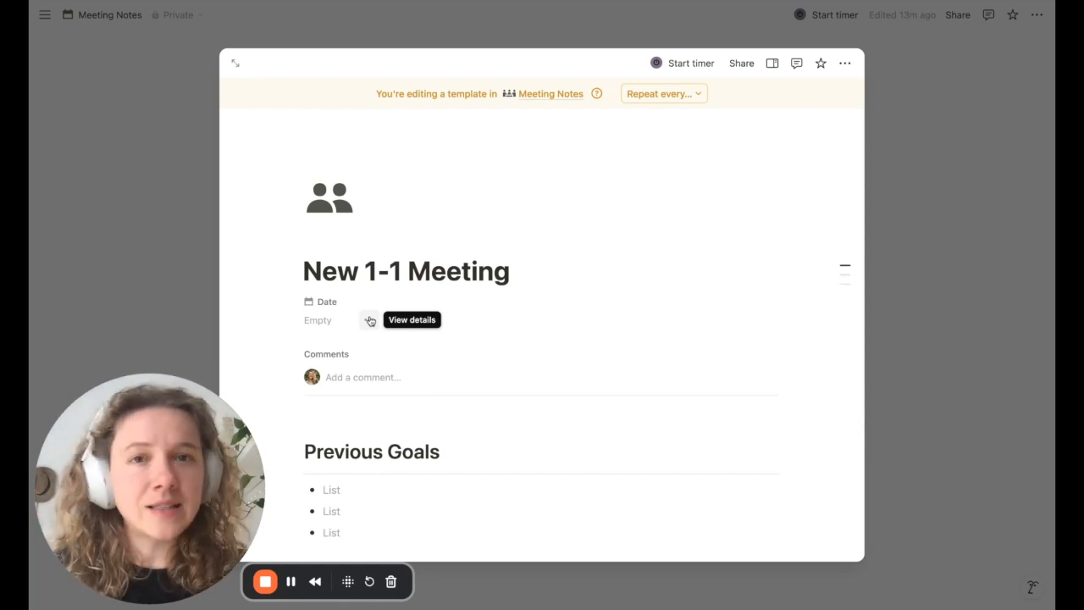
Step: Show the template's additional properties, set Meeting Type to One-on-One, and close the template
{"action": "left_click", "coordinate": [370, 321]}
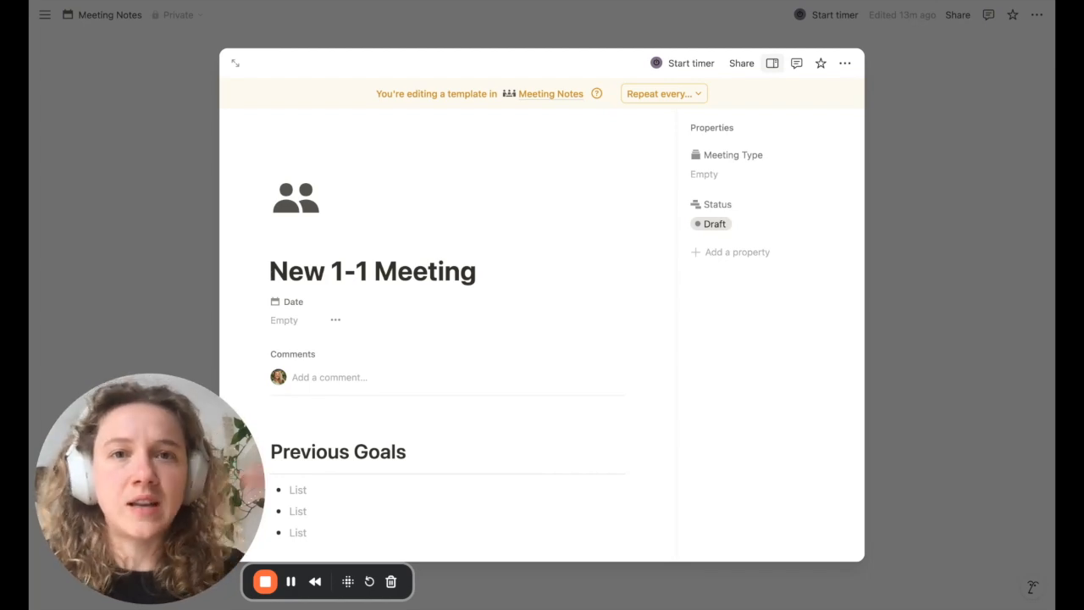
{"action": "left_click", "coordinate": [712, 178]}
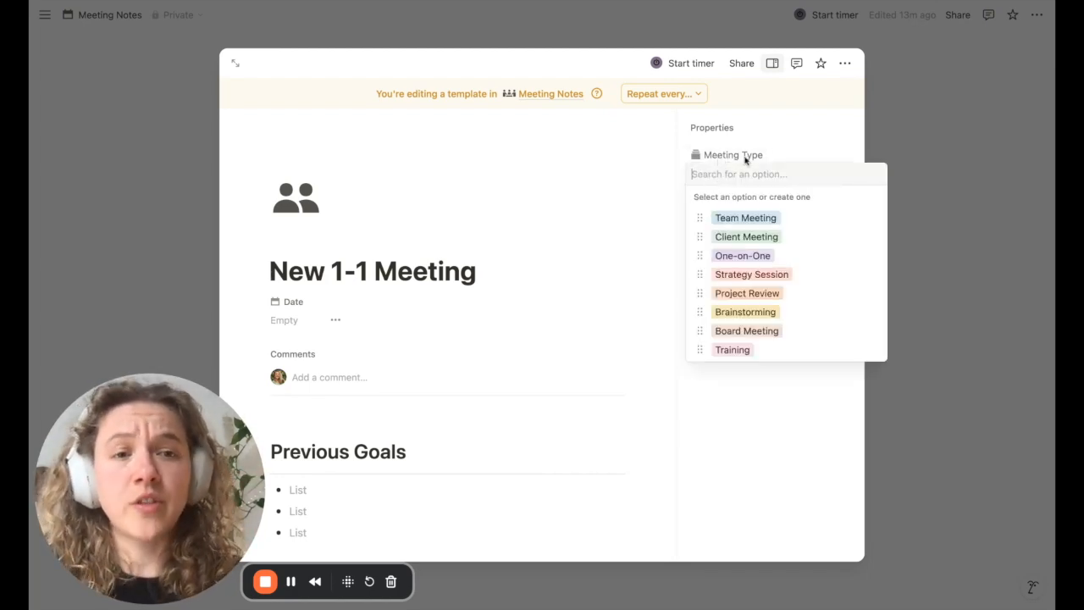
{"action": "left_click", "coordinate": [757, 258]}
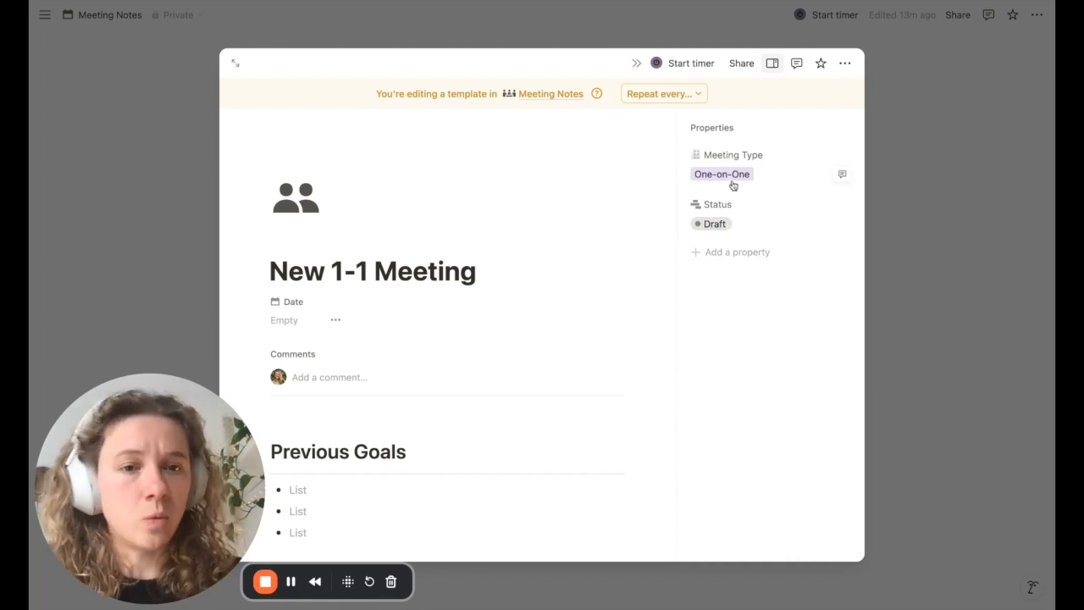
{"action": "left_click", "coordinate": [906, 195]}
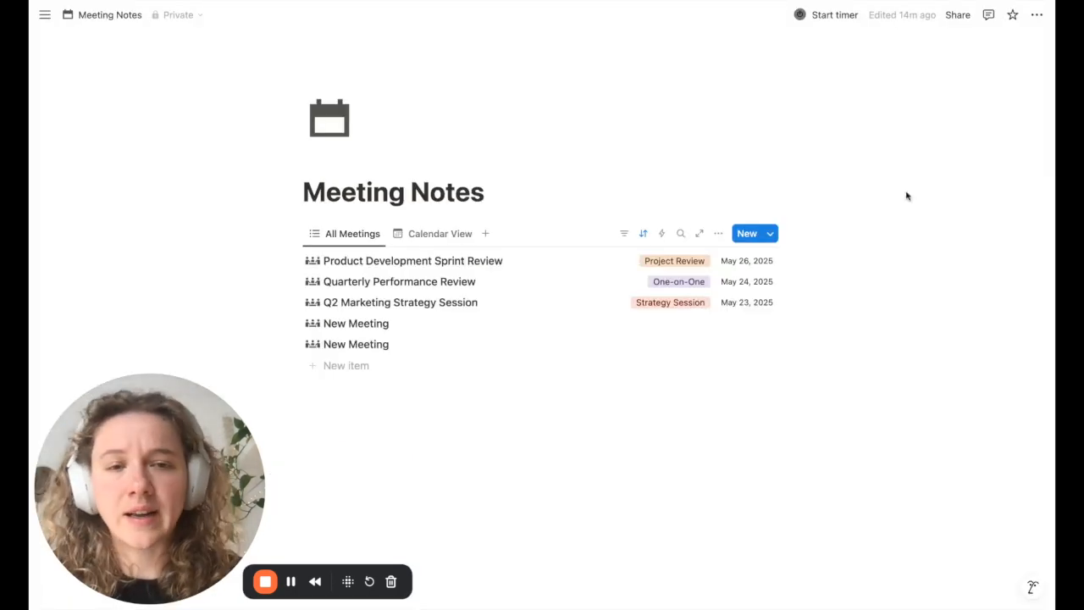
Step: Set the Empty template as the default for all views in Meeting Notes and close the template list
{"action": "left_click", "coordinate": [770, 236]}
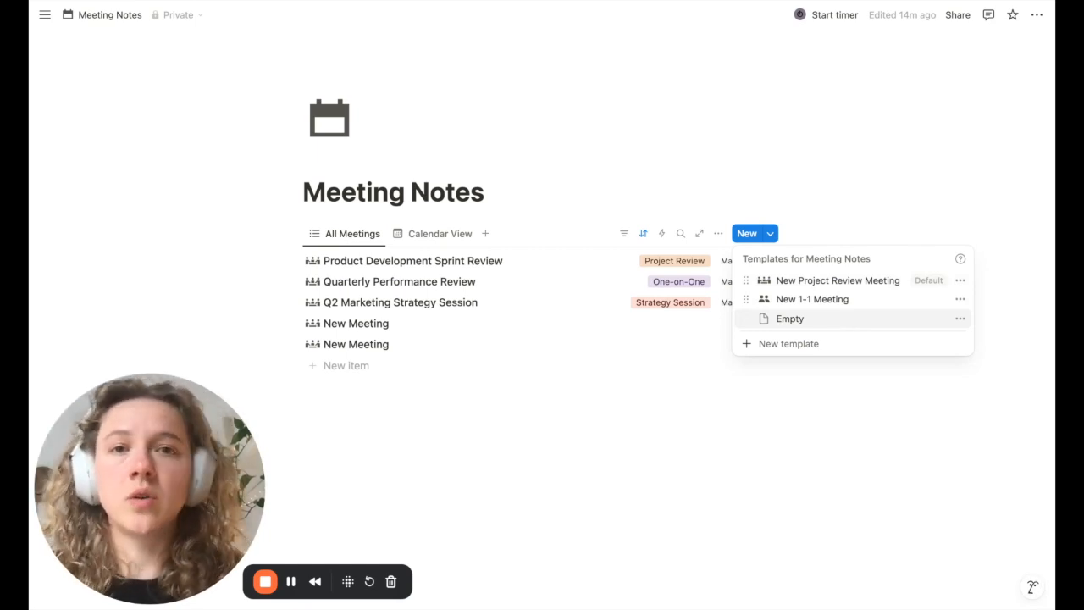
{"action": "left_click", "coordinate": [959, 320]}
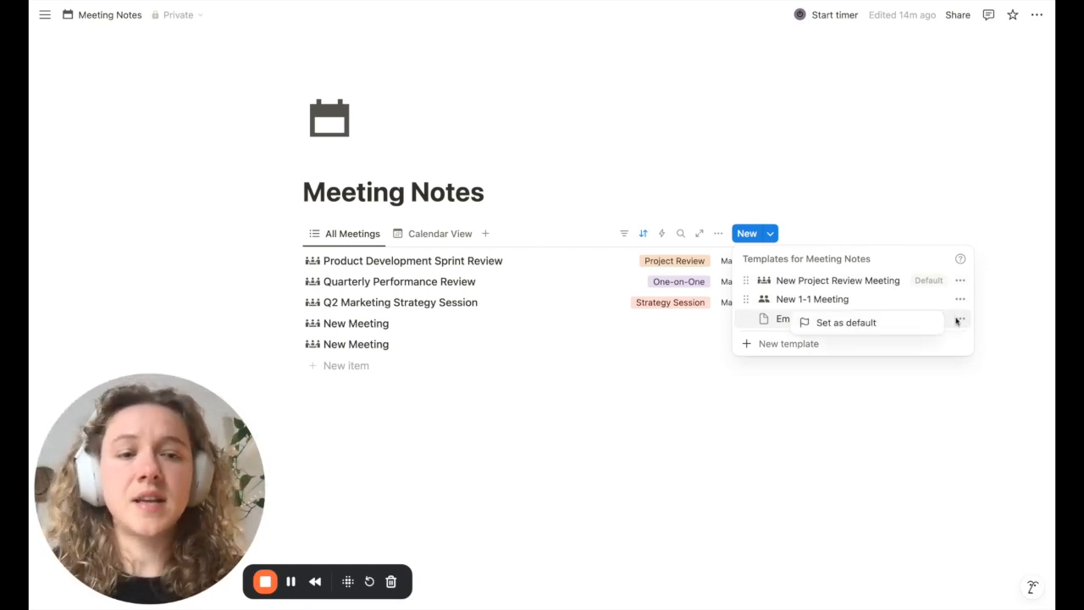
{"action": "left_click", "coordinate": [871, 330]}
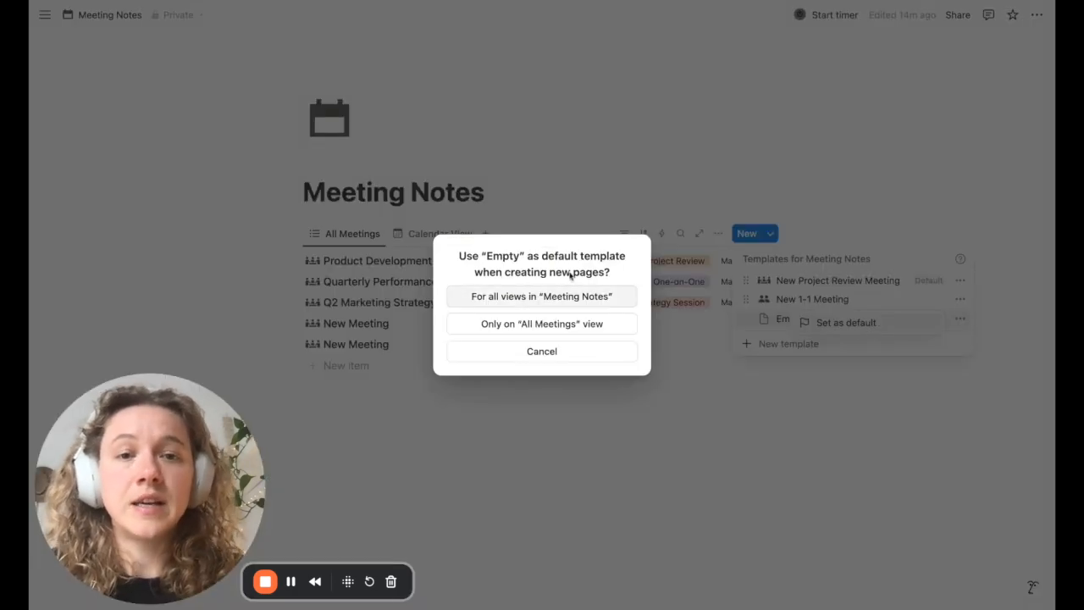
{"action": "left_click", "coordinate": [566, 300]}
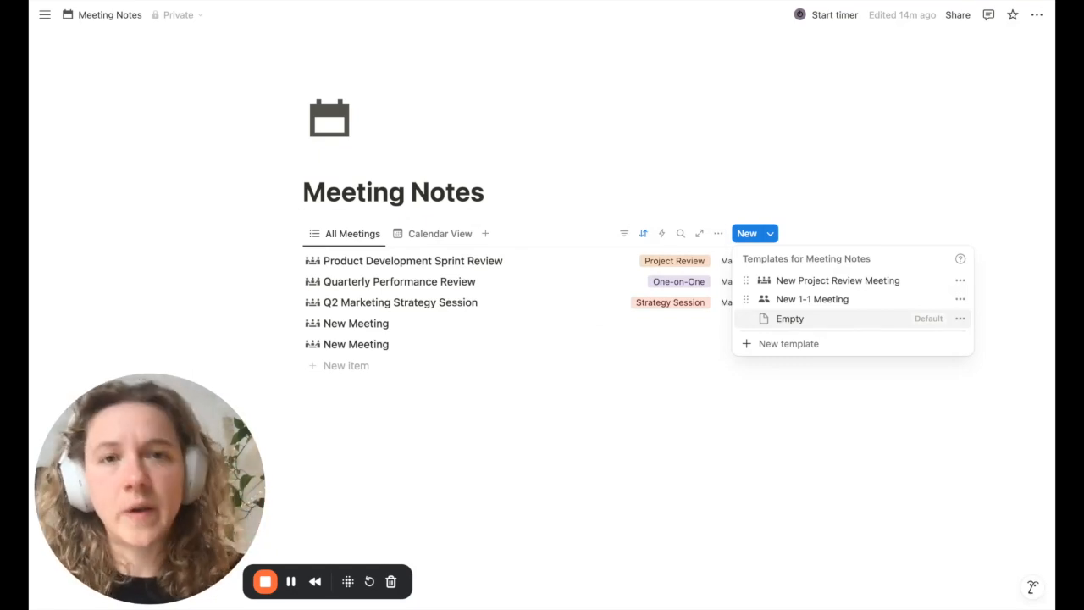
{"action": "left_click", "coordinate": [696, 426]}
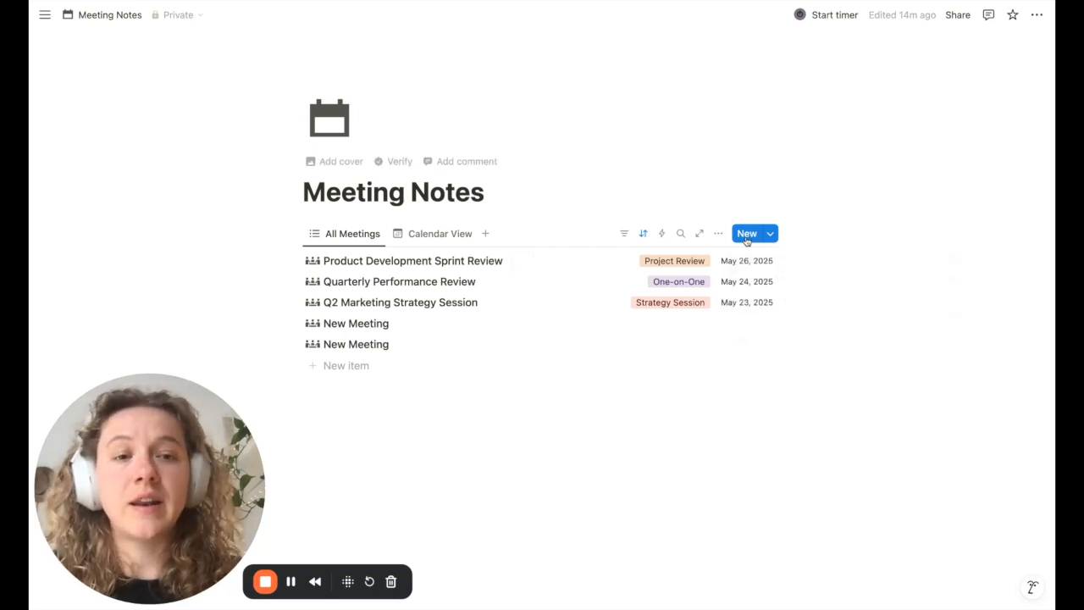
Step: Create a new Meeting Notes item from the New 1-1 Meeting template and show its additional properties
{"action": "left_click", "coordinate": [746, 234]}
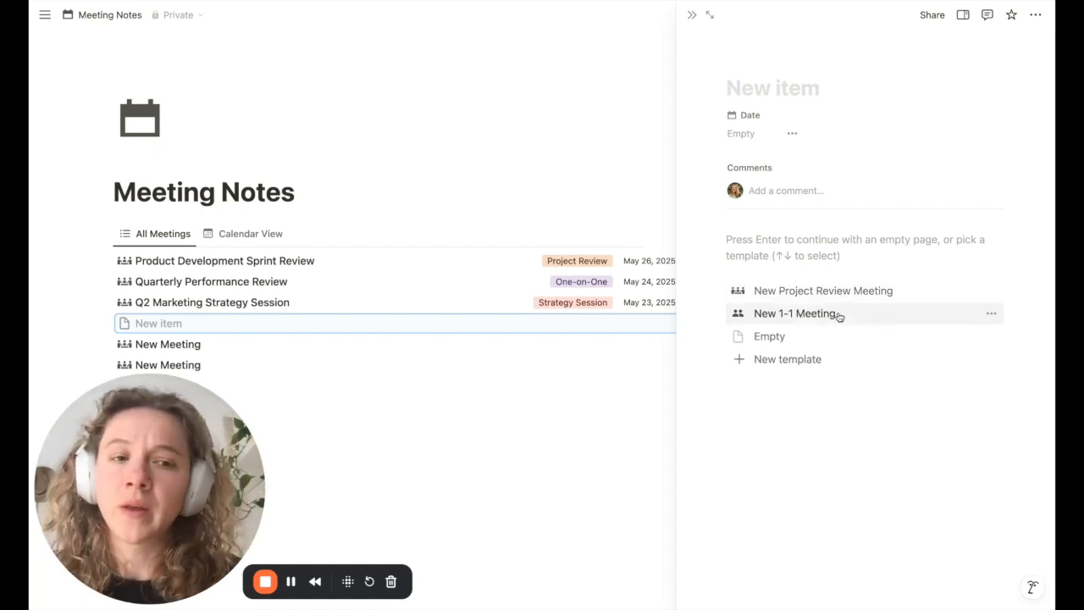
{"action": "left_click", "coordinate": [796, 313]}
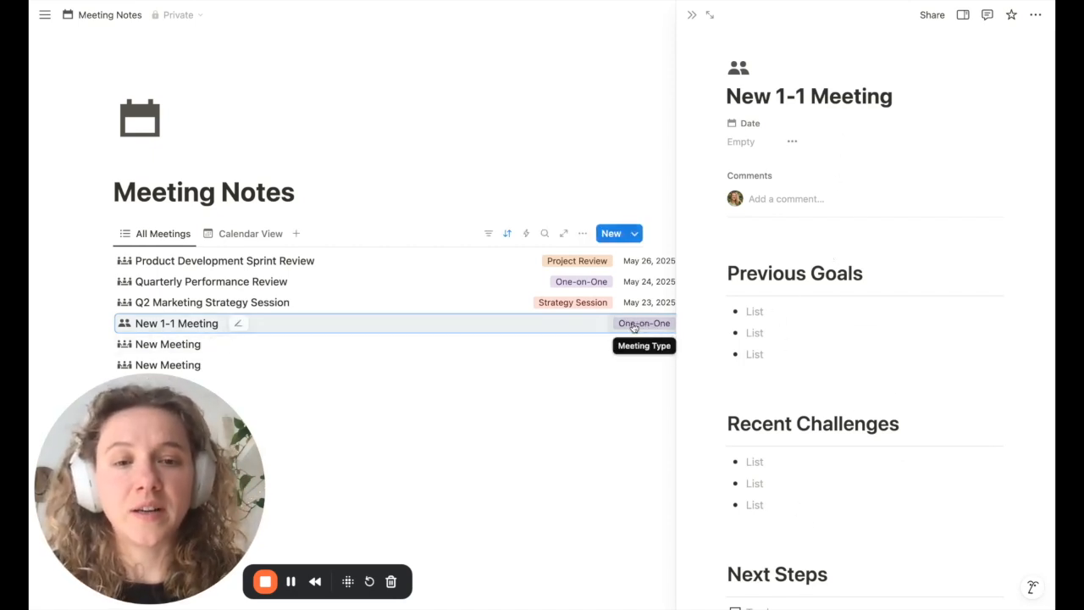
{"action": "left_click", "coordinate": [792, 142]}
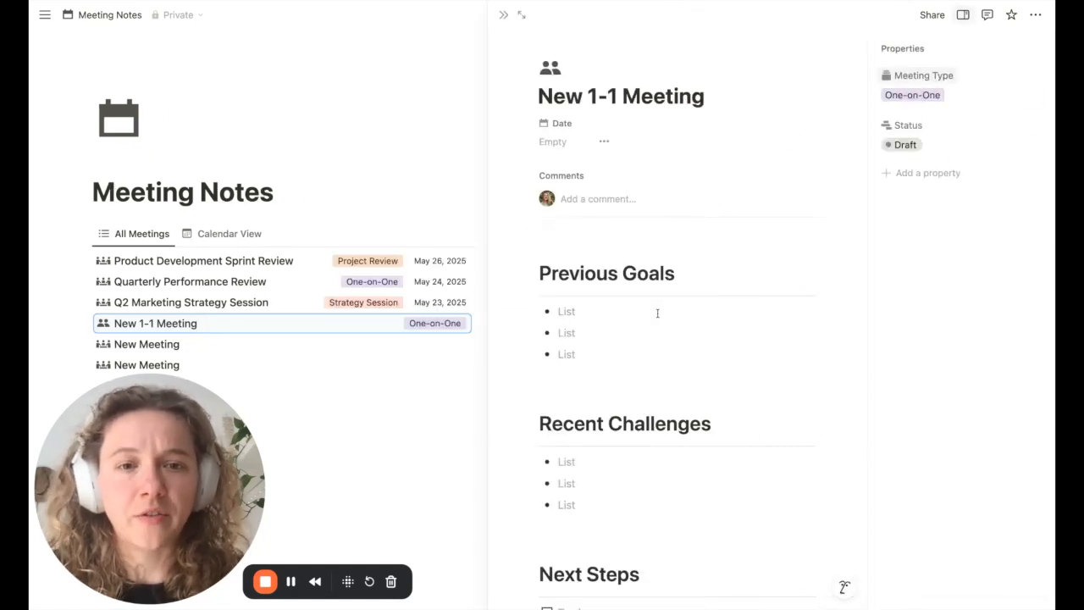
Step: Fill the first two Previous Goals bullets with "osiejfoijse" and "oseijfosj", and close the meeting page
{"action": "left_click", "coordinate": [657, 314]}
{"action": "type", "text": "osiejfoijse"}
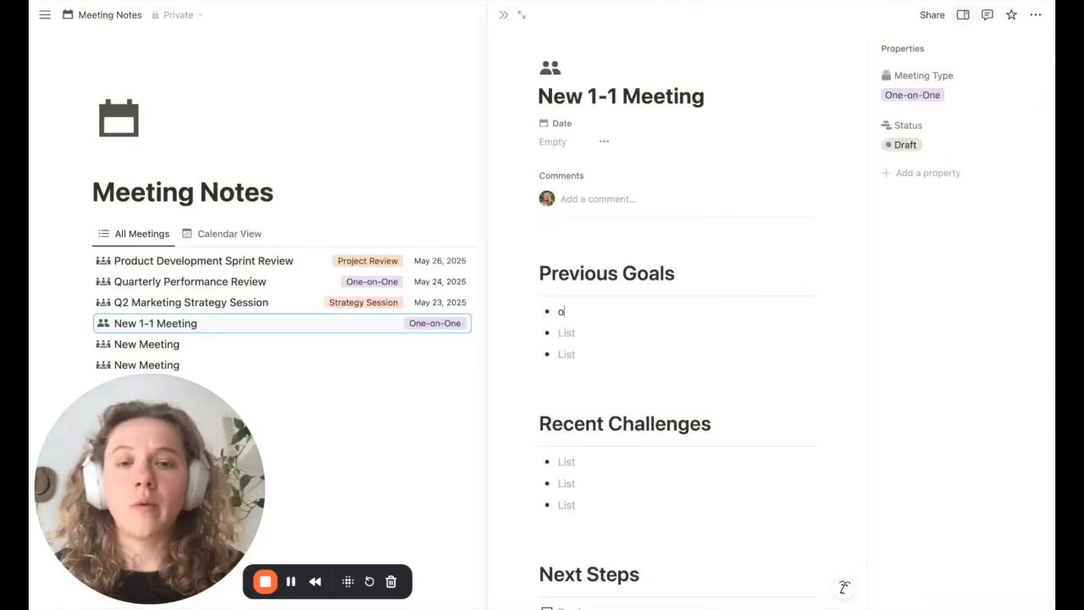
{"action": "left_click", "coordinate": [627, 333]}
{"action": "type", "text": "oseijfosj"}
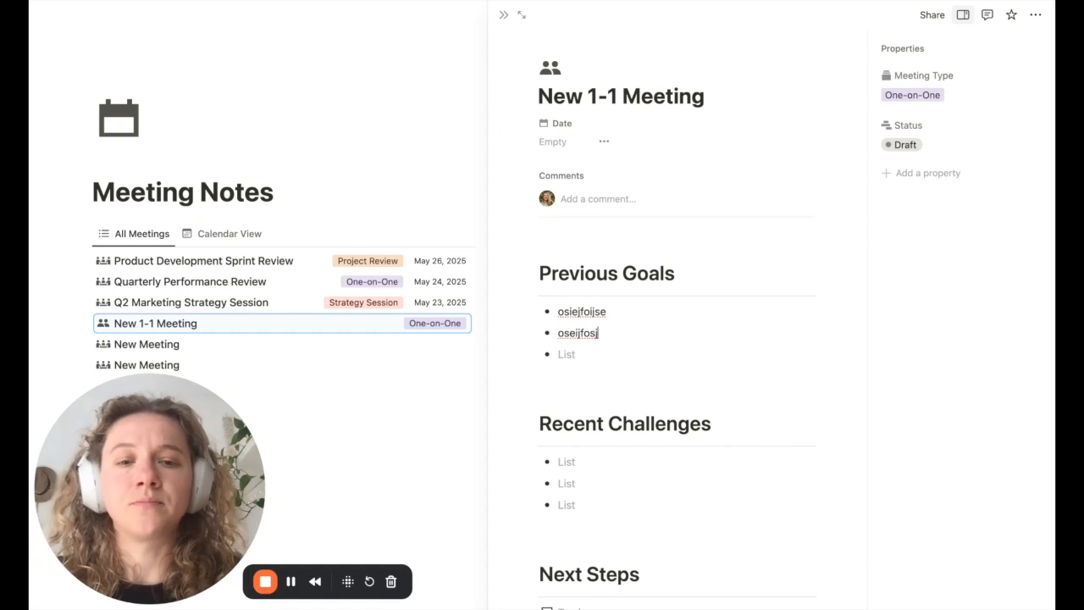
{"action": "scroll", "coordinate": [594, 358], "scroll_direction": "down", "scroll_amount": 3}
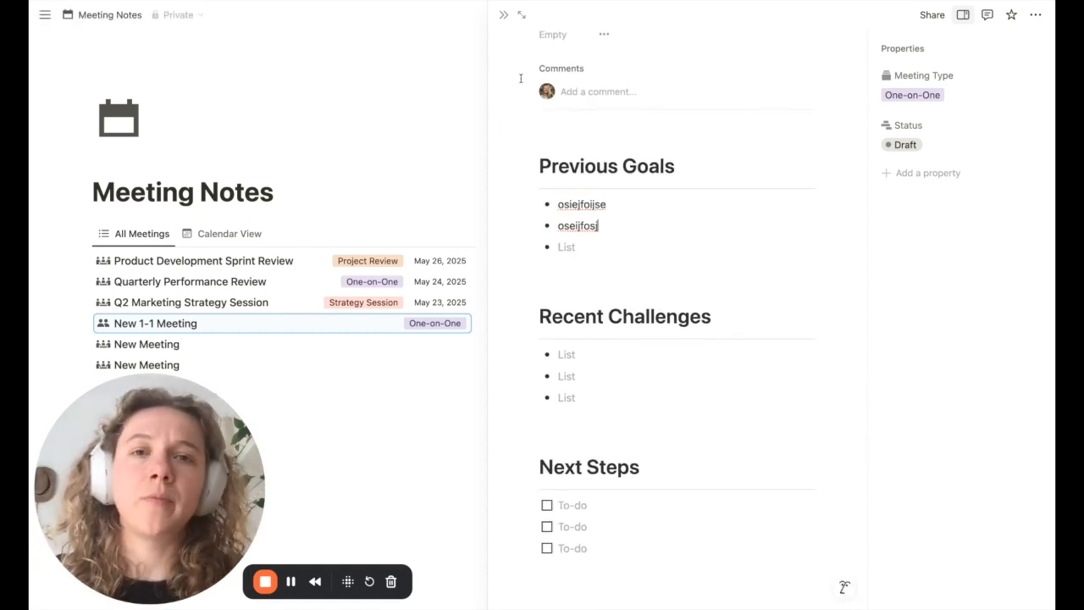
{"action": "left_click", "coordinate": [502, 18]}
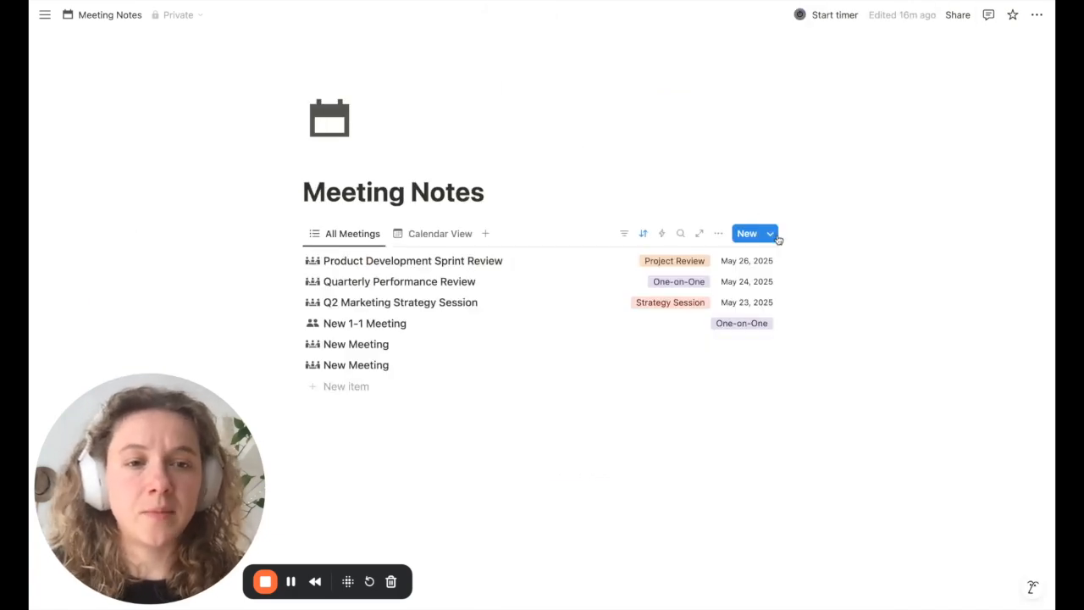
Step: Open the options of the New 1-1 Meeting template in the Meeting Notes template list
{"action": "left_click", "coordinate": [771, 235]}
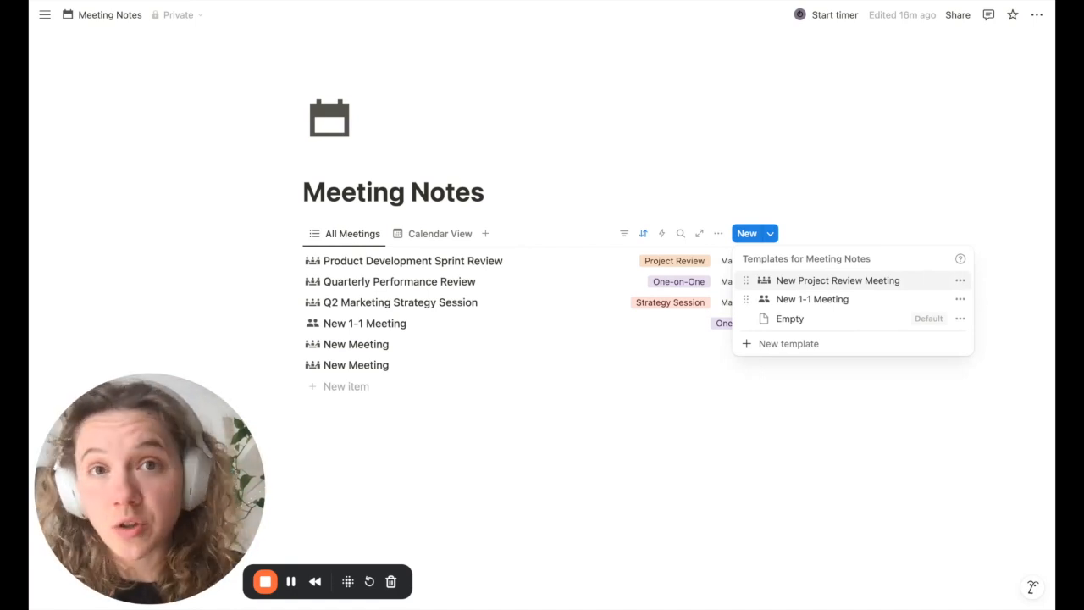
{"action": "right_click", "coordinate": [810, 301]}
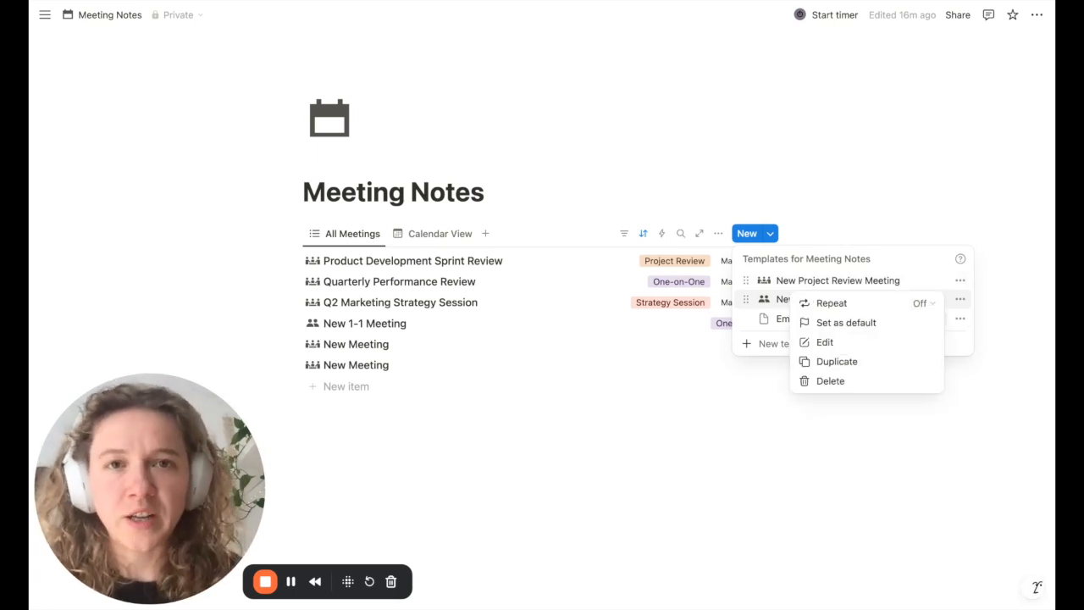